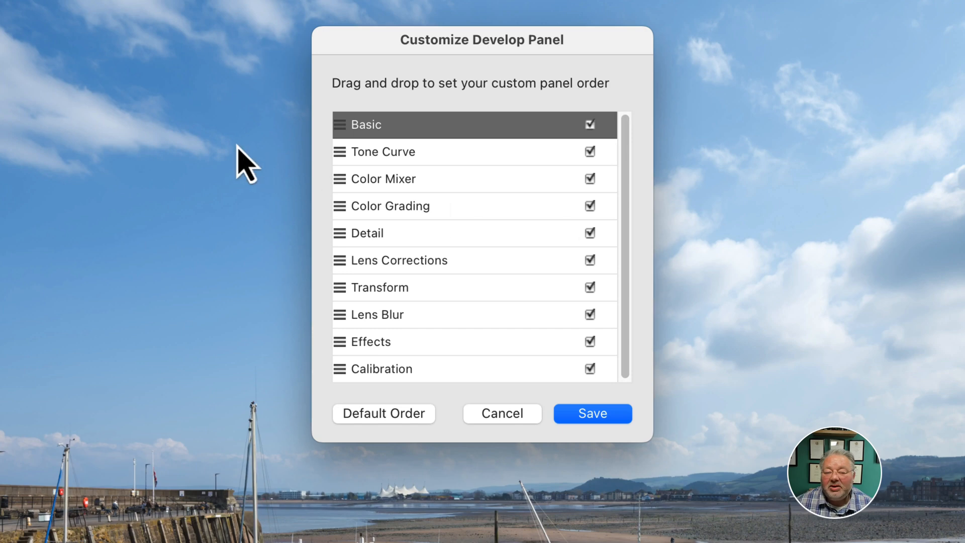
# Try moving Basic below Color Mixer and Detail to the top, hiding Detail, Basic, Color Grading and Lens Corrections, and cancel the panel changes
pyautogui.moveTo(343, 125); pyautogui.dragTo(357, 199)
pyautogui.moveTo(345, 234); pyautogui.dragTo(352, 126)
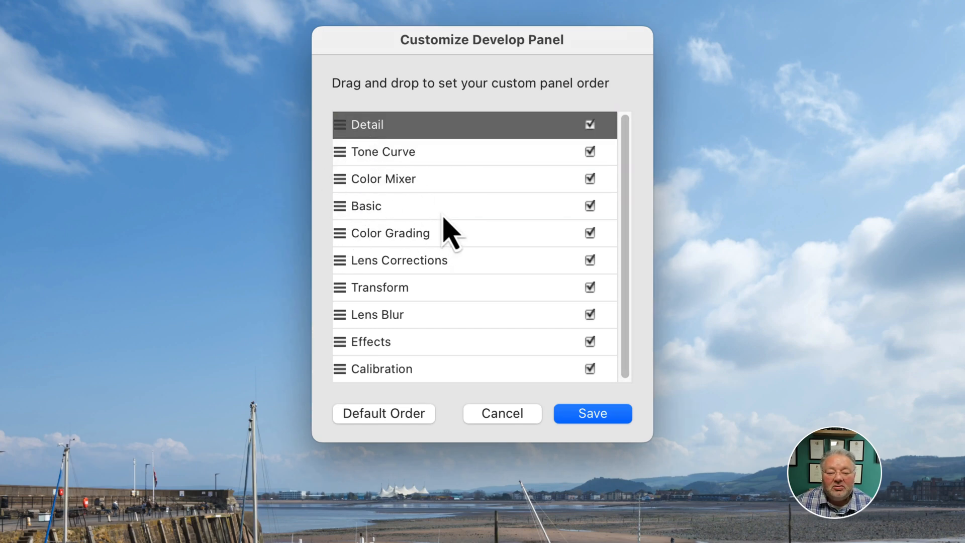
pyautogui.click(591, 124)
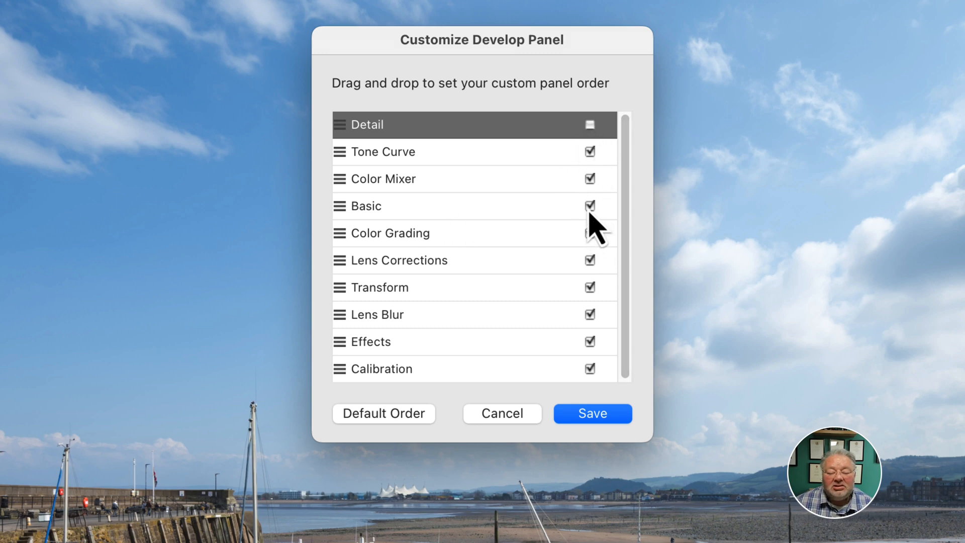
pyautogui.click(590, 206)
pyautogui.click(590, 233)
pyautogui.click(591, 260)
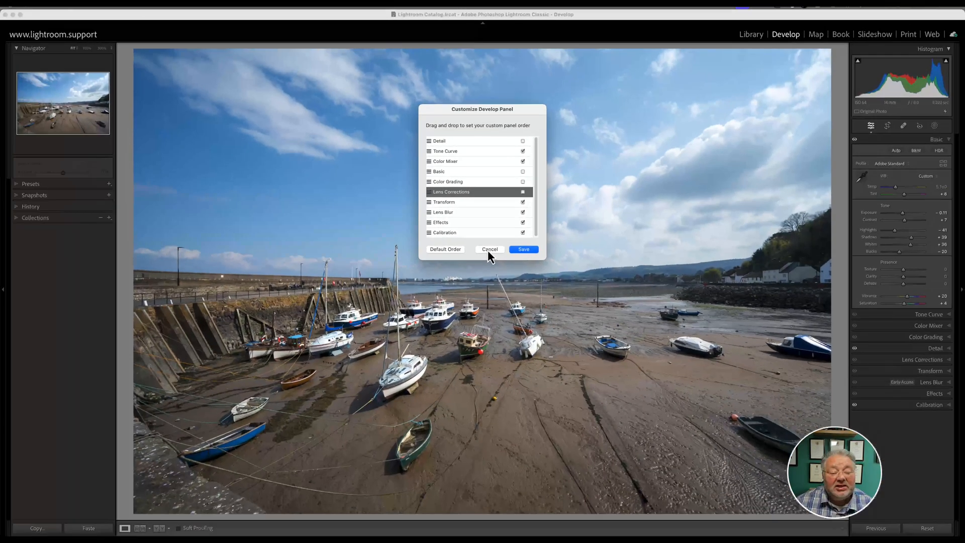
pyautogui.click(489, 250)
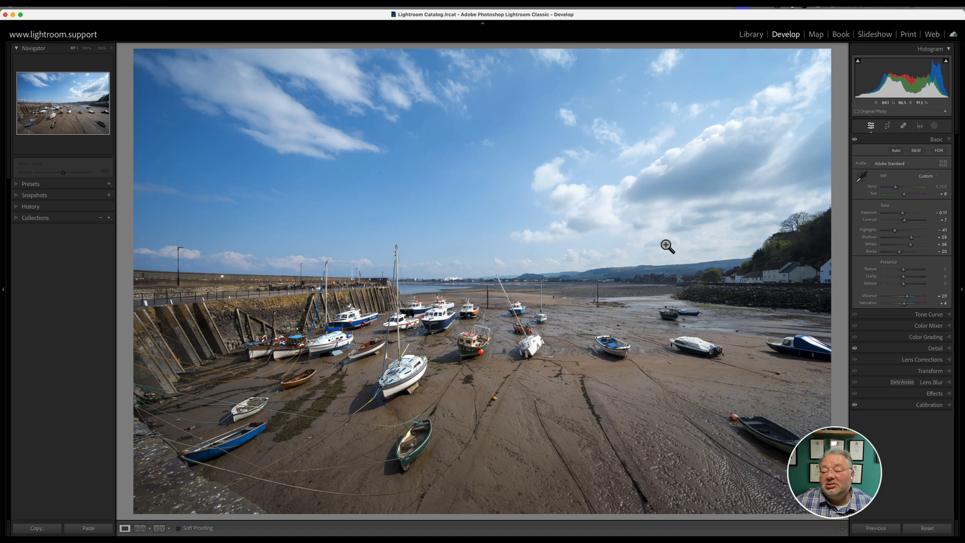
# Apply automatic tone adjustments to the harbour photo and undo its black-and-white conversion
pyautogui.click(951, 140)
pyautogui.click(944, 141)
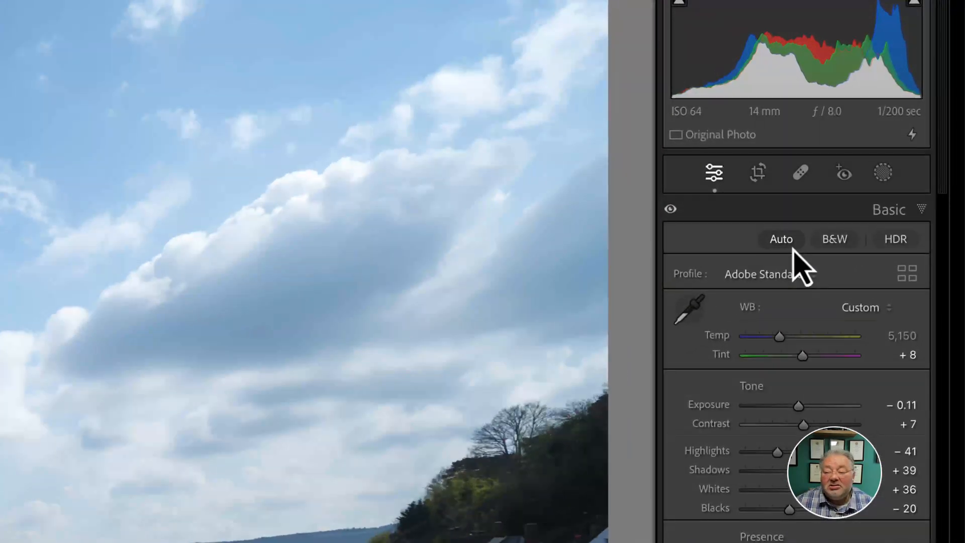
pyautogui.click(793, 247)
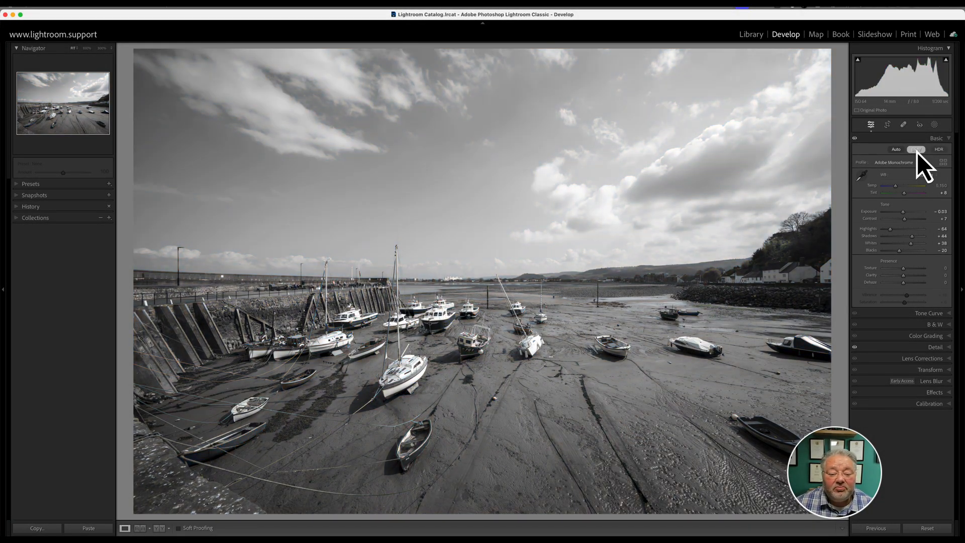
pyautogui.press('super+z')
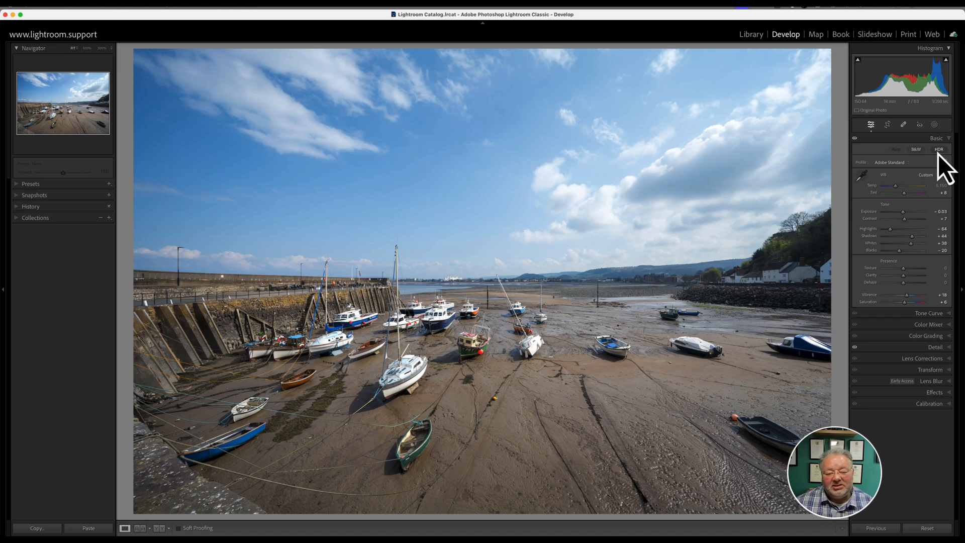
# Examine the other shots in the harbour photo's folder in the Library and return the photo to Develop
pyautogui.press('g')
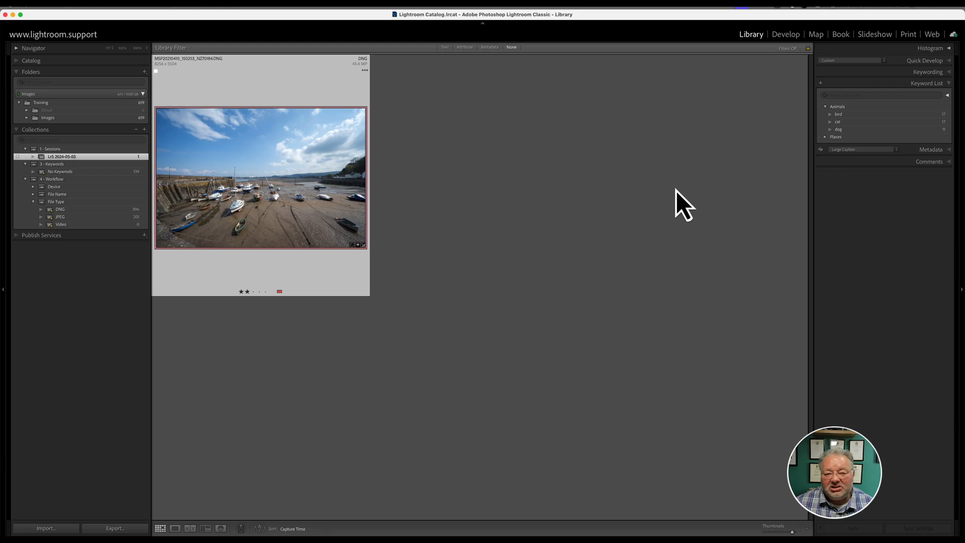
pyautogui.rightClick(254, 150)
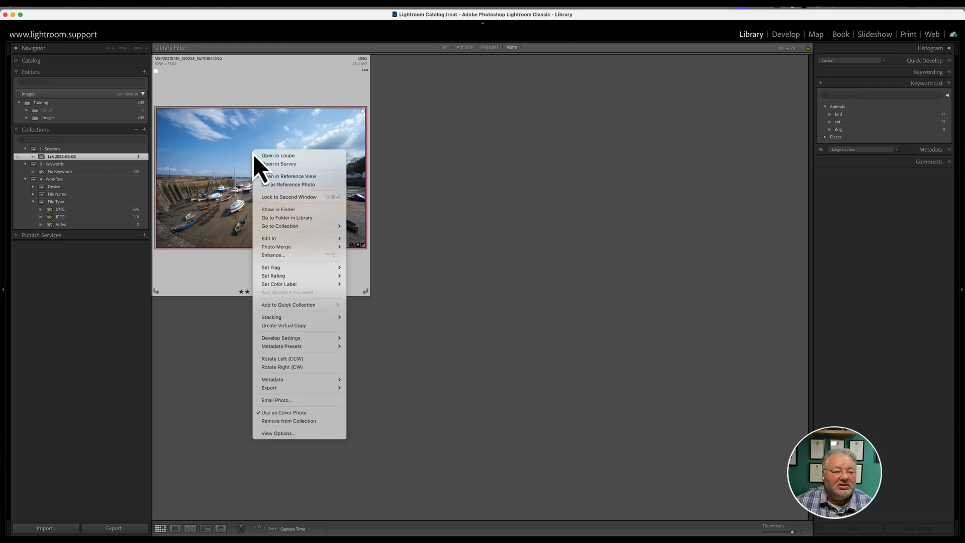
pyautogui.click(300, 220)
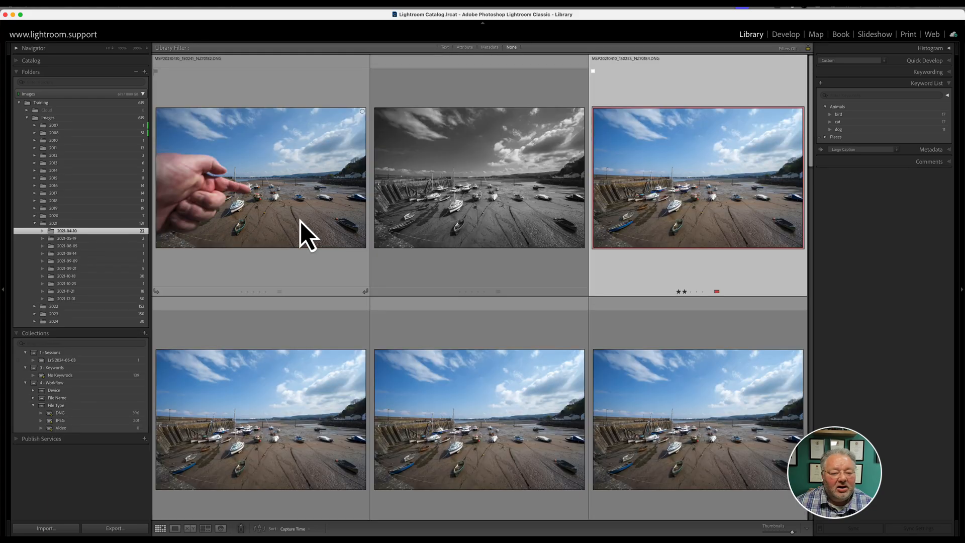
pyautogui.scroll(-5, 685, 338)
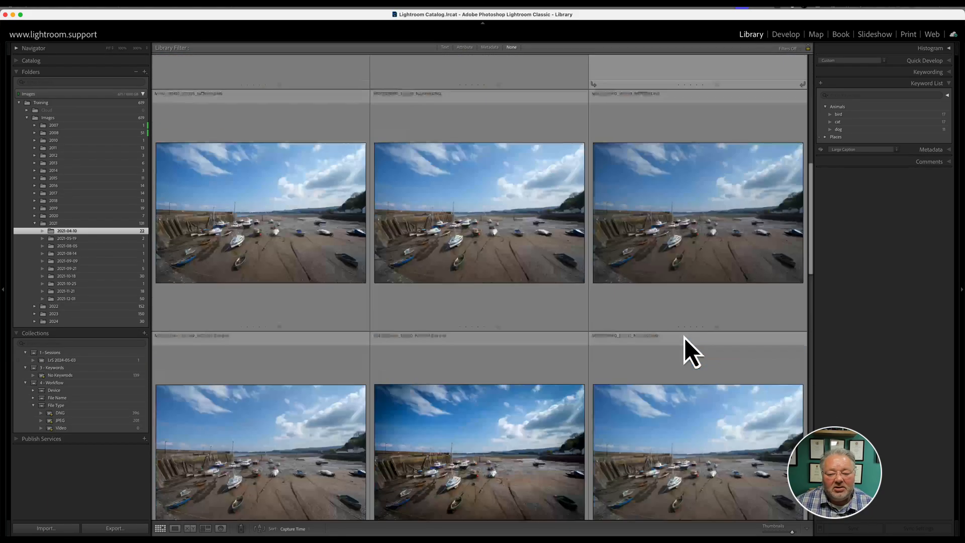
pyautogui.scroll(-10, 684, 338)
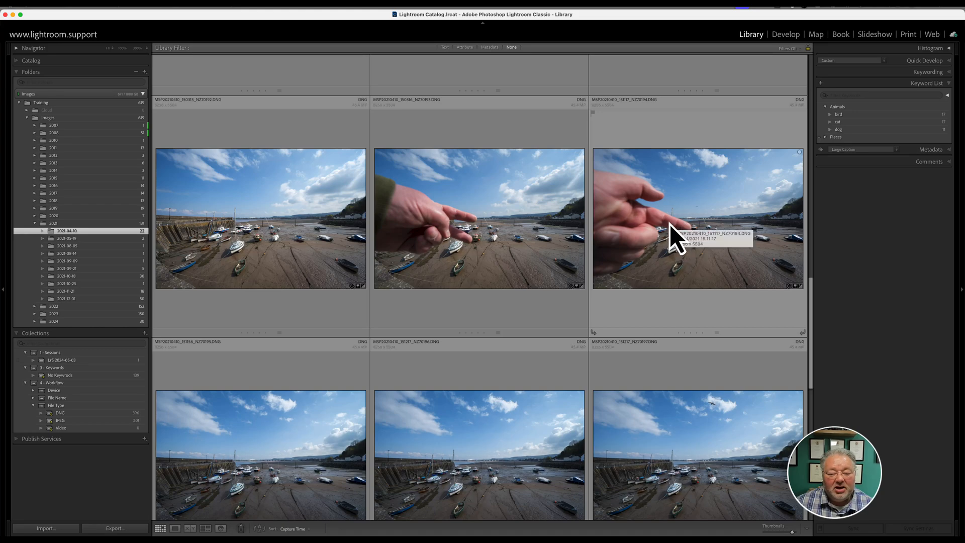
pyautogui.scroll(5, 497, 251)
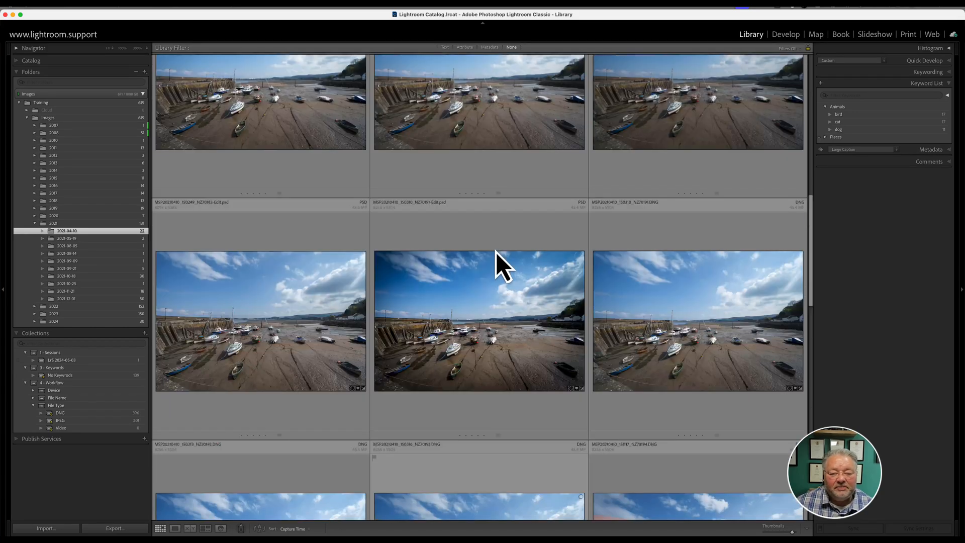
pyautogui.scroll(-2, 483, 312)
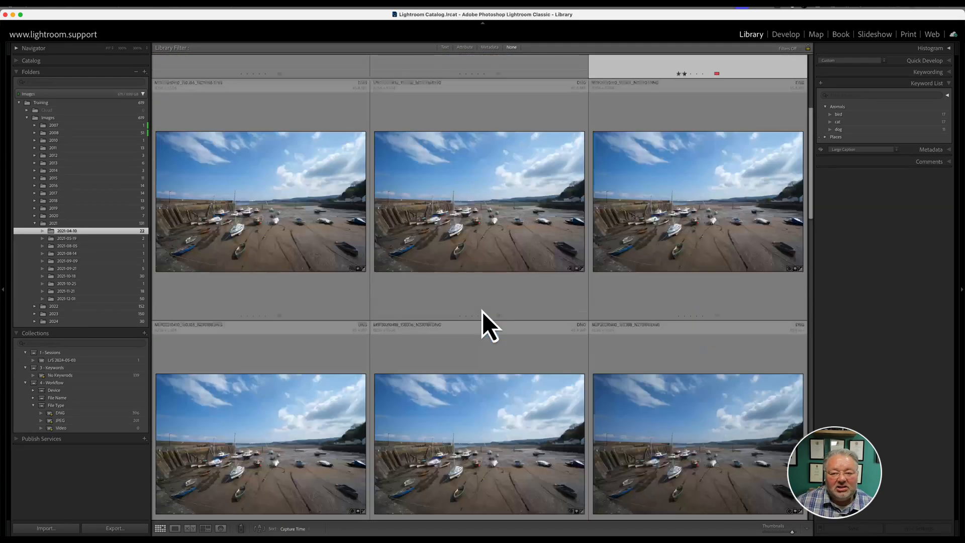
pyautogui.scroll(3, 483, 311)
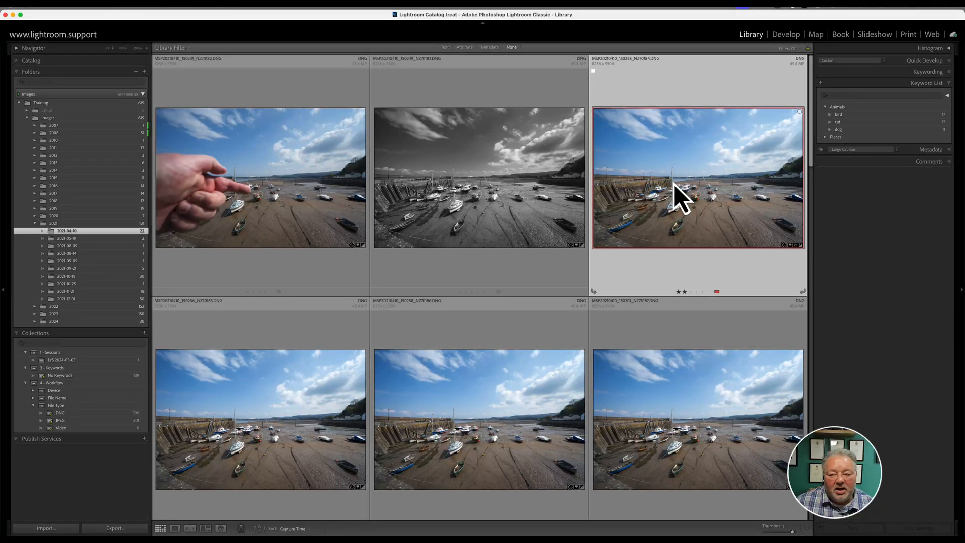
pyautogui.press('d')
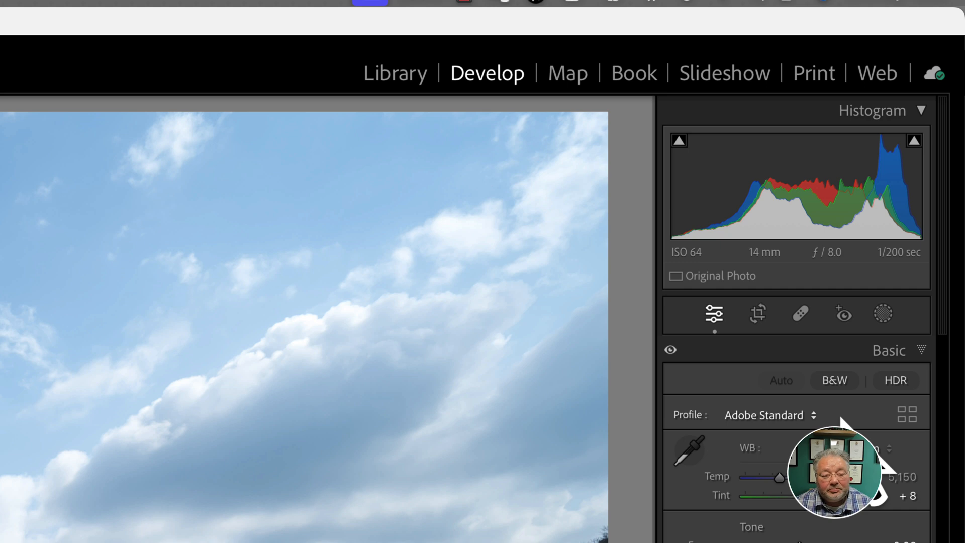
# Try HDR editing mode on the harbour photo and turn it back off
pyautogui.click(889, 386)
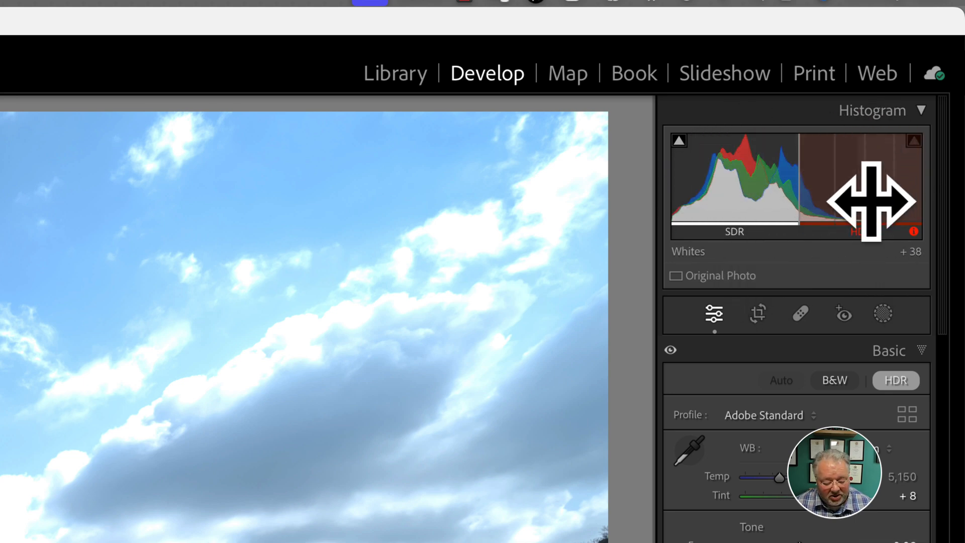
pyautogui.click(896, 380)
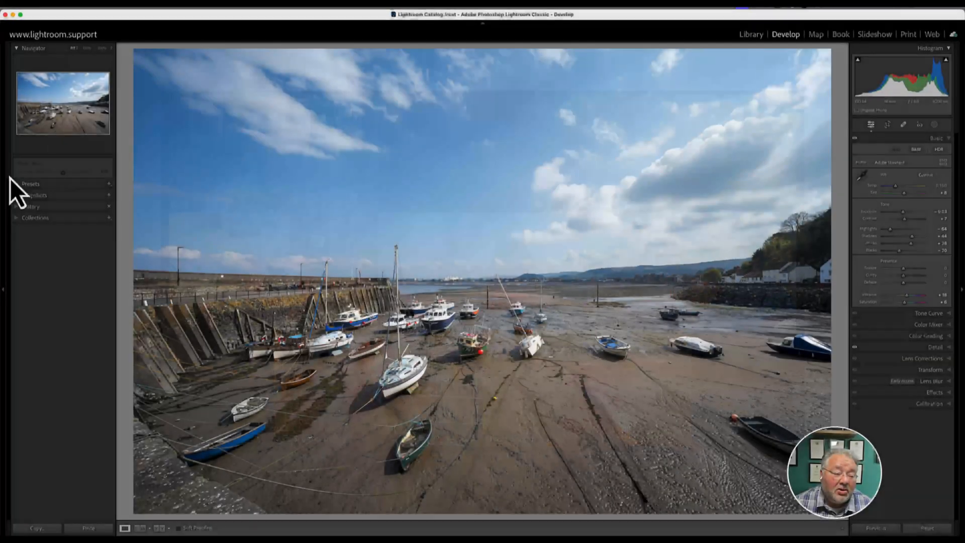
# Preview the Blue Drama preset from the Adaptive: Sky group on the photo and collapse the presets
pyautogui.click(17, 186)
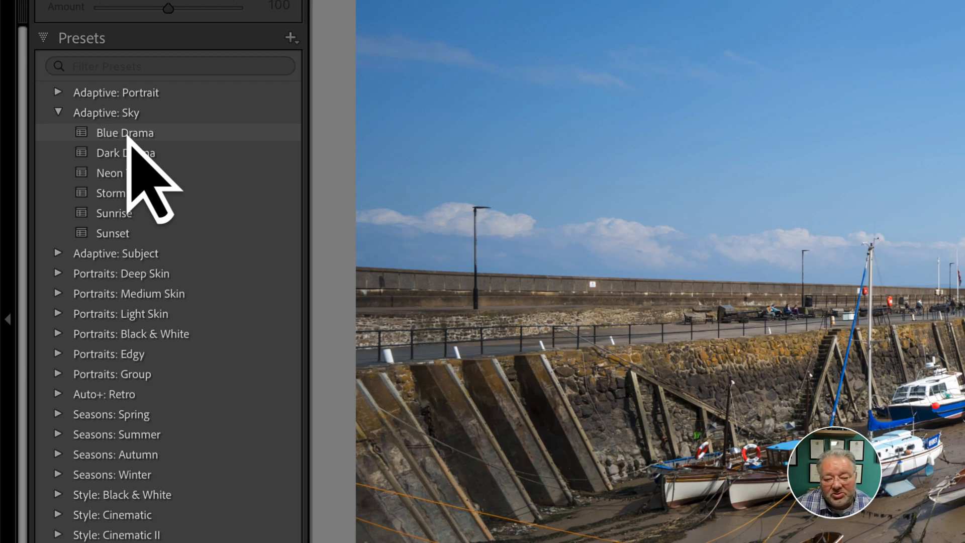
pyautogui.click(126, 135)
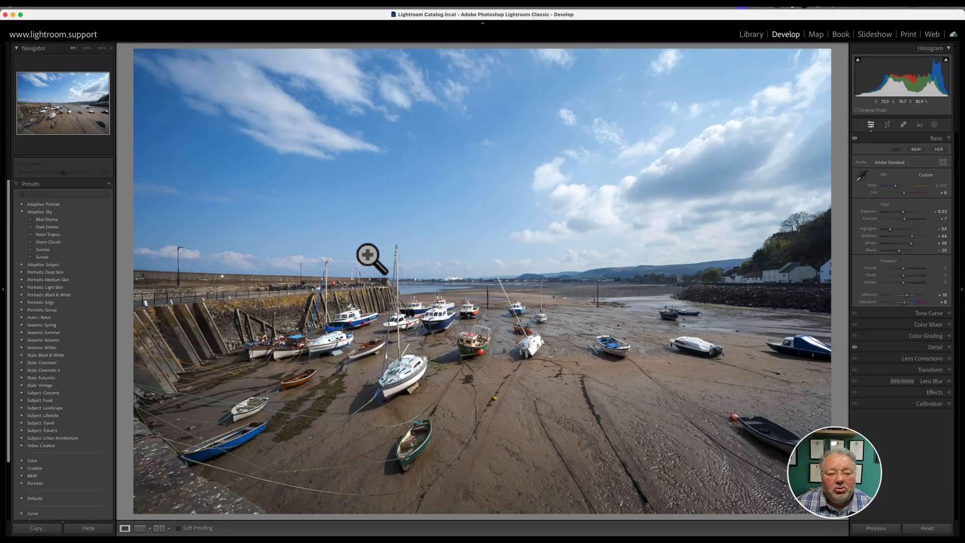
pyautogui.click(16, 185)
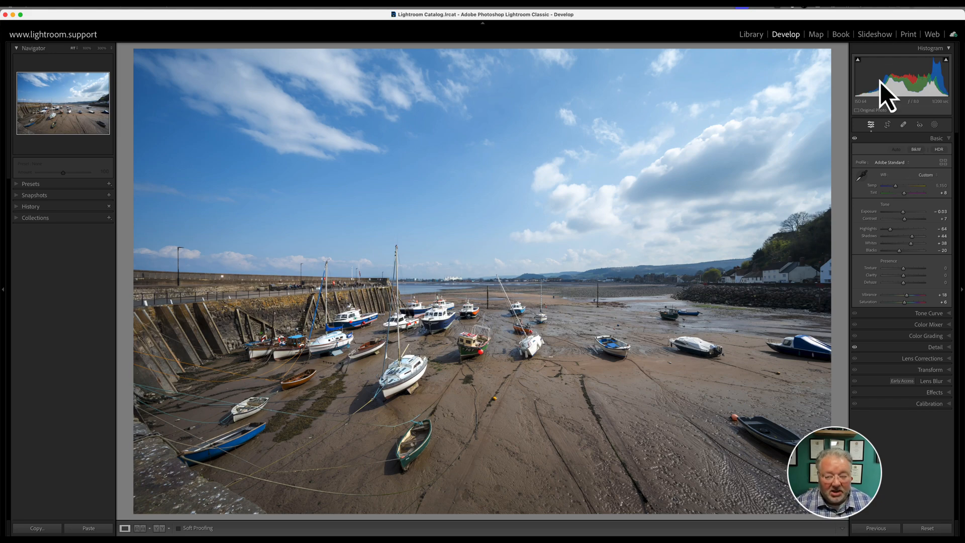
# Stop sharing the screen in the Zoom meeting
pyautogui.moveTo(781, 20)
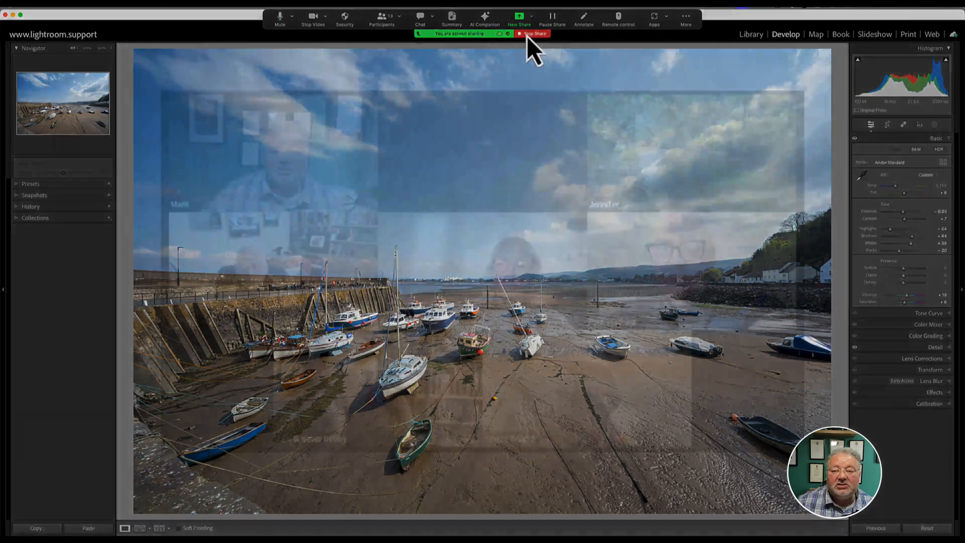
pyautogui.click(528, 34)
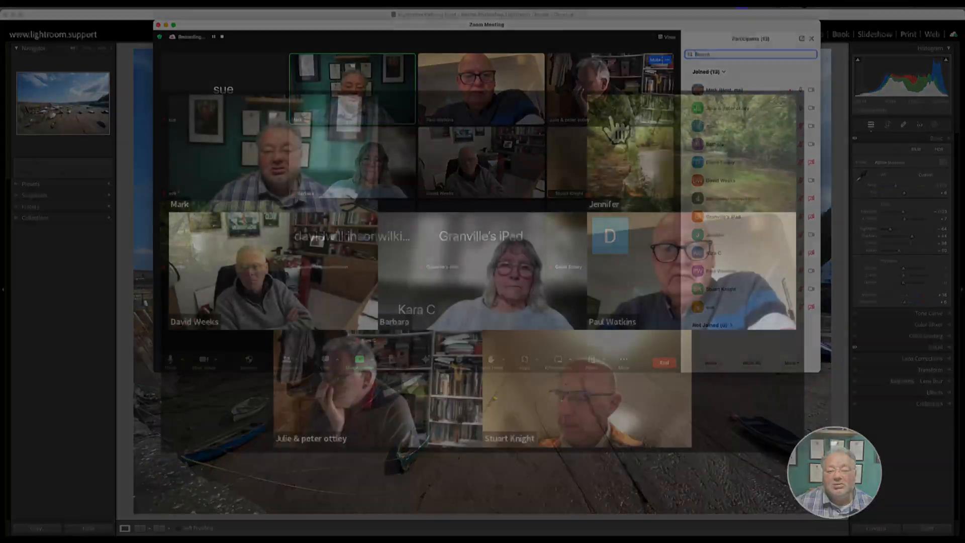
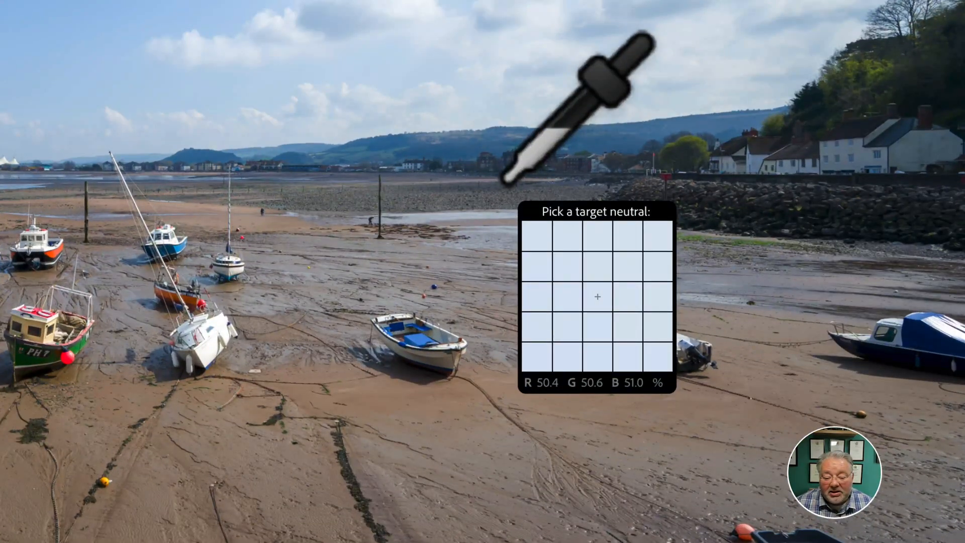
# Sample a neutral tone in the photo for the white balance and try cooler and warmer temperatures
pyautogui.click(503, 182)
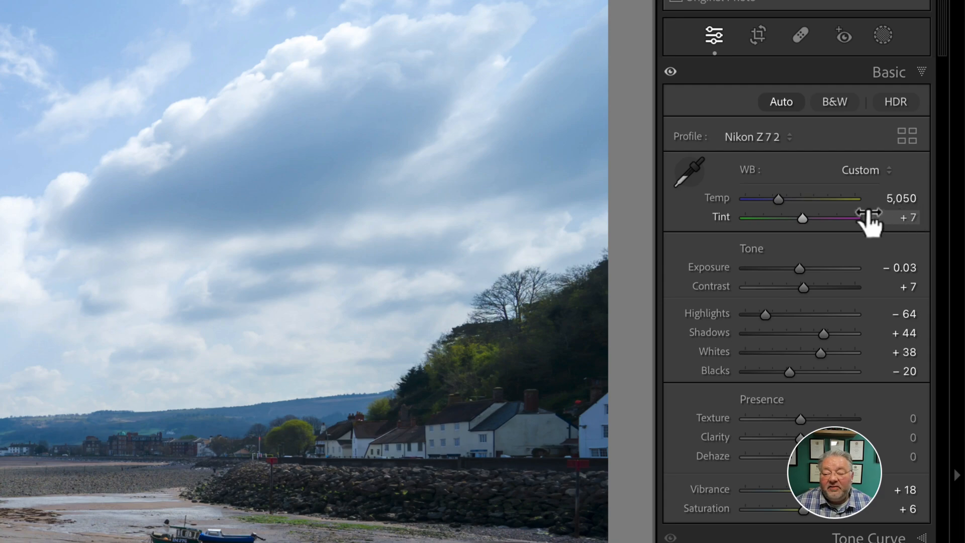
pyautogui.moveTo(780, 201); pyautogui.dragTo(754, 200)
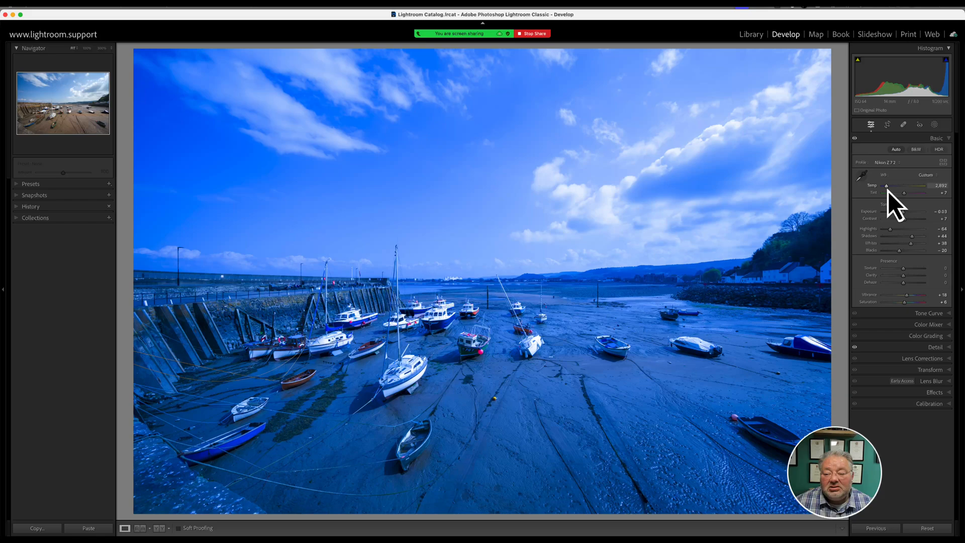
pyautogui.moveTo(888, 191)
pyautogui.mouseDown()
pyautogui.moveTo(913, 192)
pyautogui.moveTo(901, 193)
pyautogui.mouseUp()
pyautogui.moveTo(845, 204); pyautogui.dragTo(841, 200)
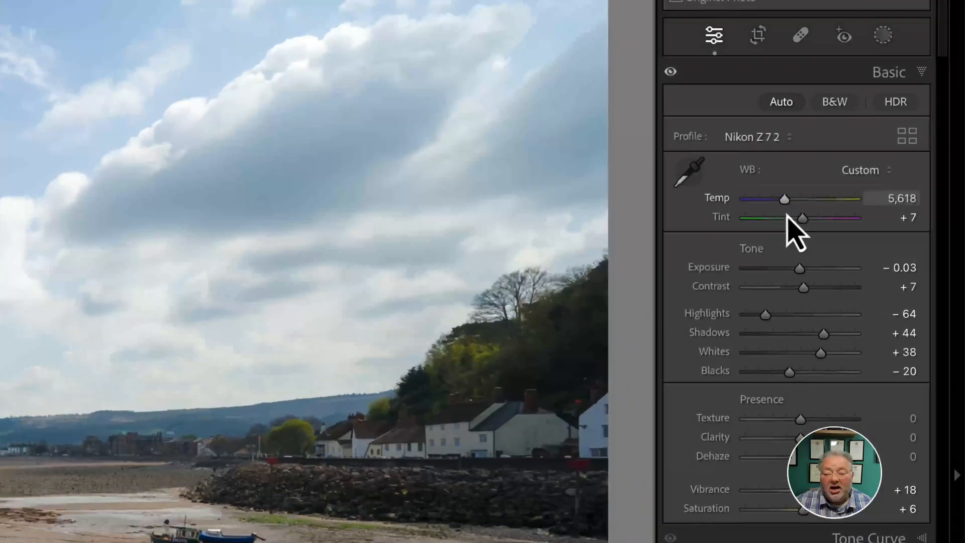
# Set the white balance temperature to exactly 5,050
pyautogui.click(914, 190)
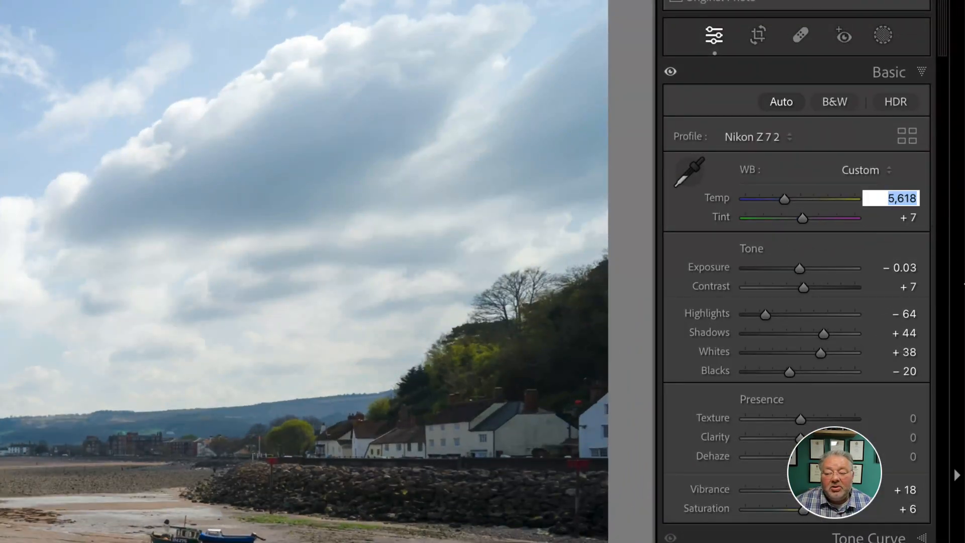
pyautogui.write('2050')
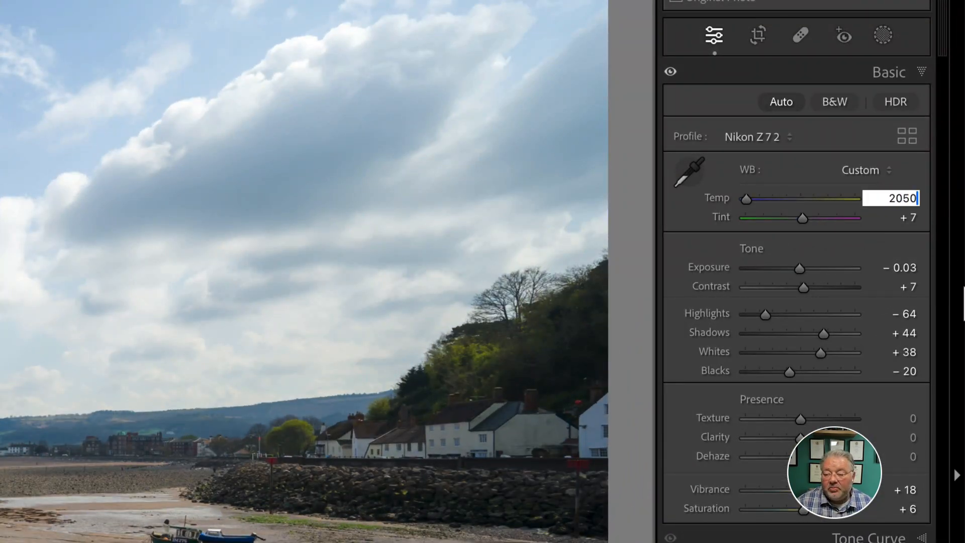
pyautogui.press('Left')
pyautogui.press('Left')
pyautogui.press('Left')
pyautogui.press('Left')
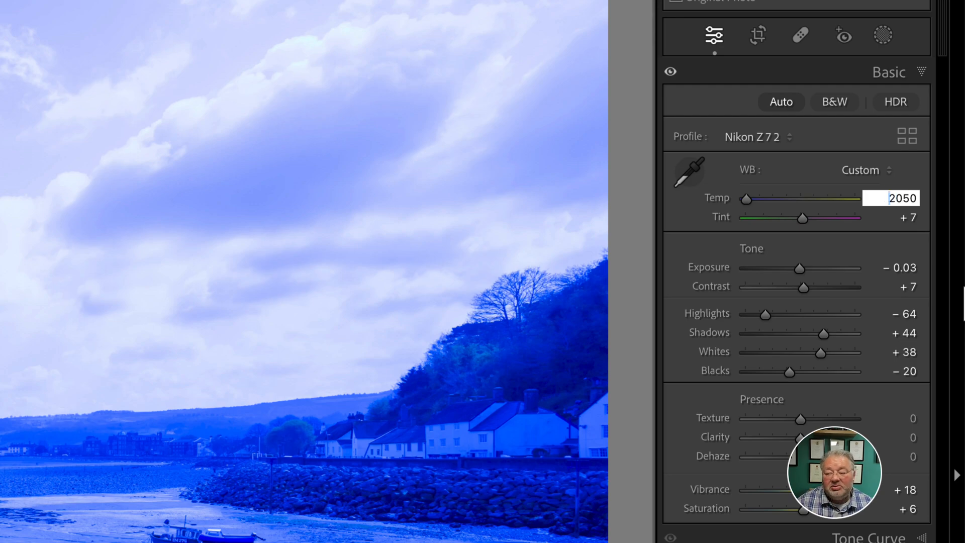
pyautogui.write('5')
pyautogui.press('Delete')
pyautogui.press('Return')
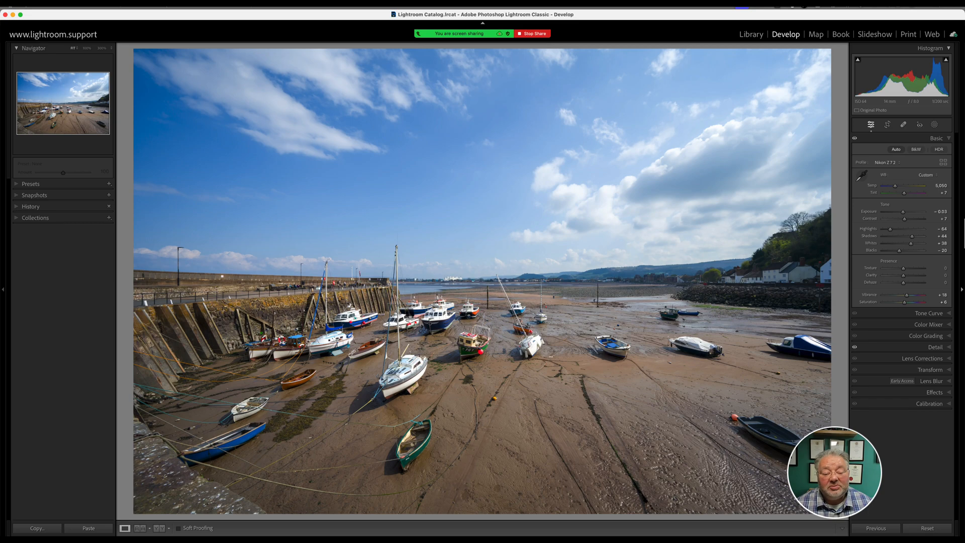
# Try the preset white balance options on the photo and set the white balance to Auto
pyautogui.click(930, 177)
pyautogui.click(930, 115)
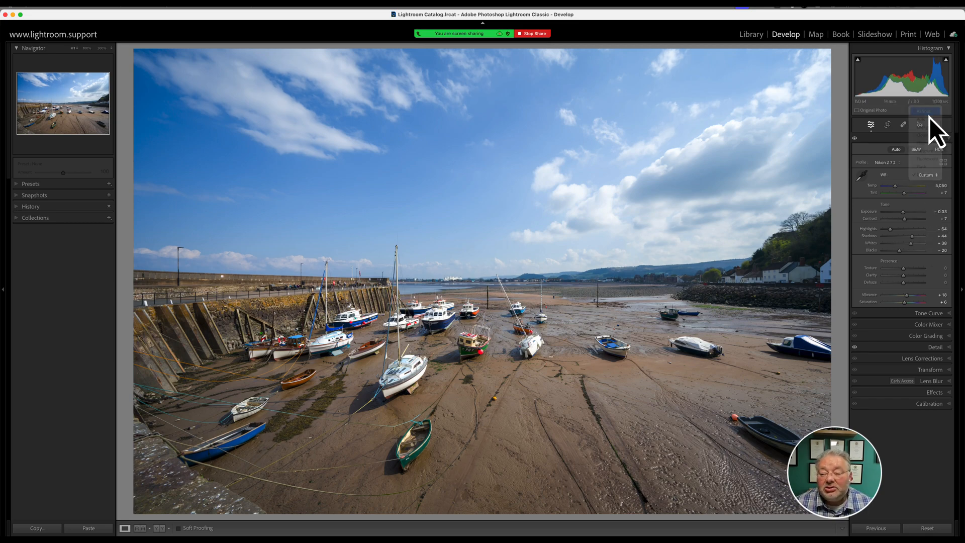
pyautogui.click(930, 177)
pyautogui.click(924, 182)
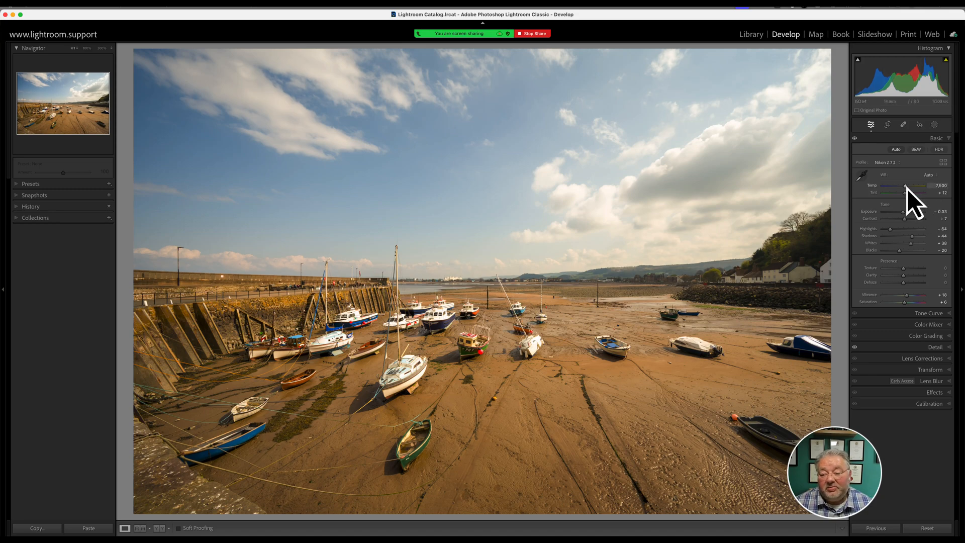
# Lower the white balance temperature to 5,100
pyautogui.moveTo(902, 191); pyautogui.dragTo(897, 194)
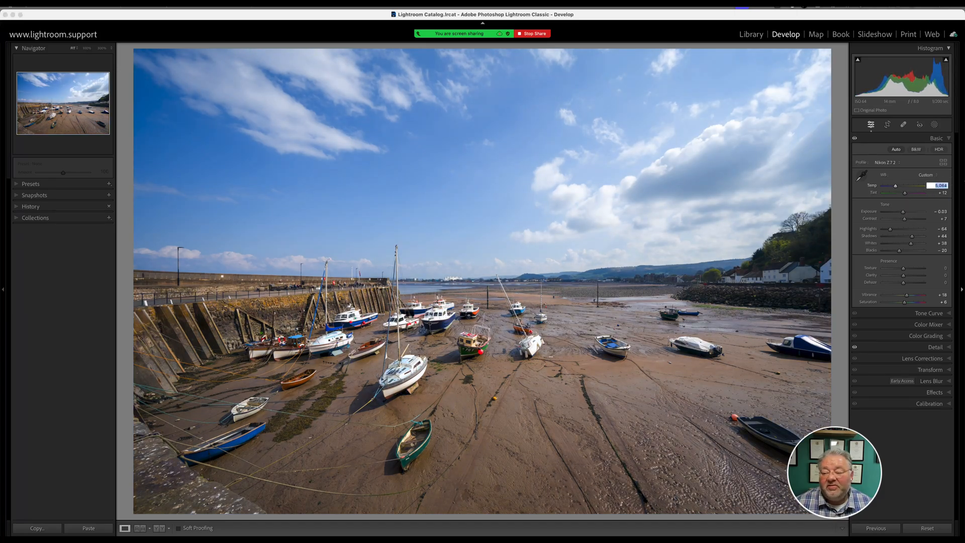
pyautogui.write('5100')
pyautogui.press('Return')
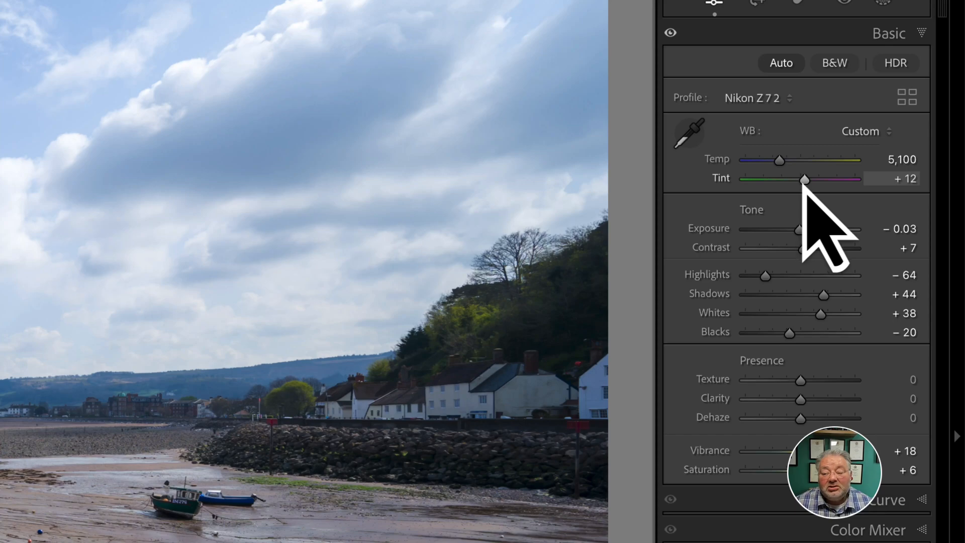
# Try small shifts of the white balance tint and settle it at +9
pyautogui.moveTo(803, 182)
pyautogui.mouseDown()
pyautogui.moveTo(771, 186)
pyautogui.moveTo(816, 183)
pyautogui.moveTo(804, 181)
pyautogui.mouseUp()
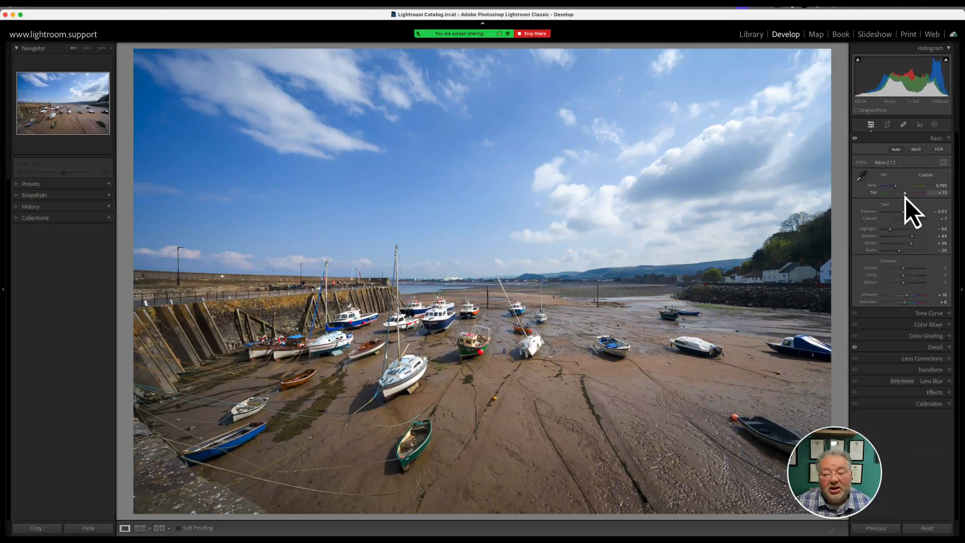
pyautogui.moveTo(906, 195); pyautogui.dragTo(905, 195)
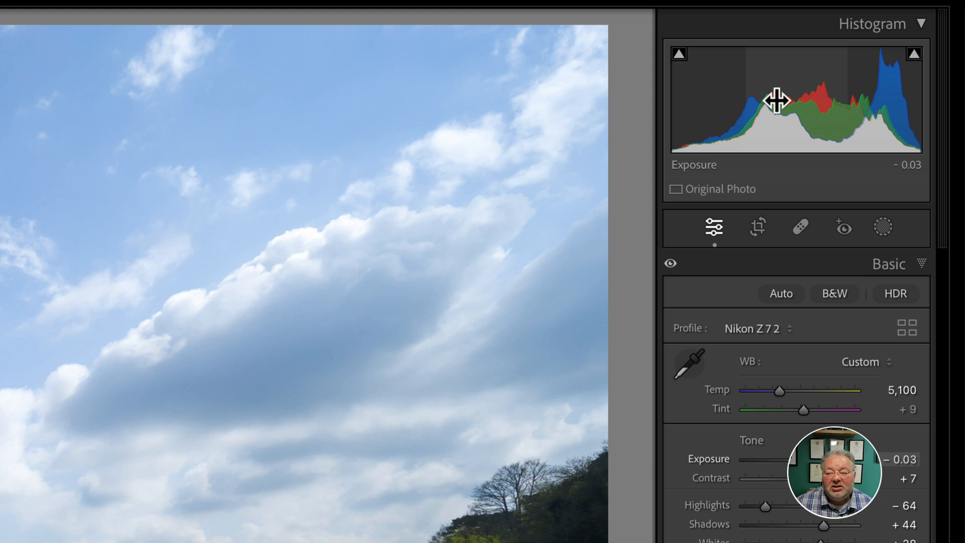
# Lower the exposure to −0.35 directly in the histogram and readjust it to −0.25
pyautogui.moveTo(777, 101)
pyautogui.mouseDown()
pyautogui.moveTo(831, 99)
pyautogui.moveTo(744, 104)
pyautogui.moveTo(793, 99)
pyautogui.moveTo(759, 105)
pyautogui.mouseUp()
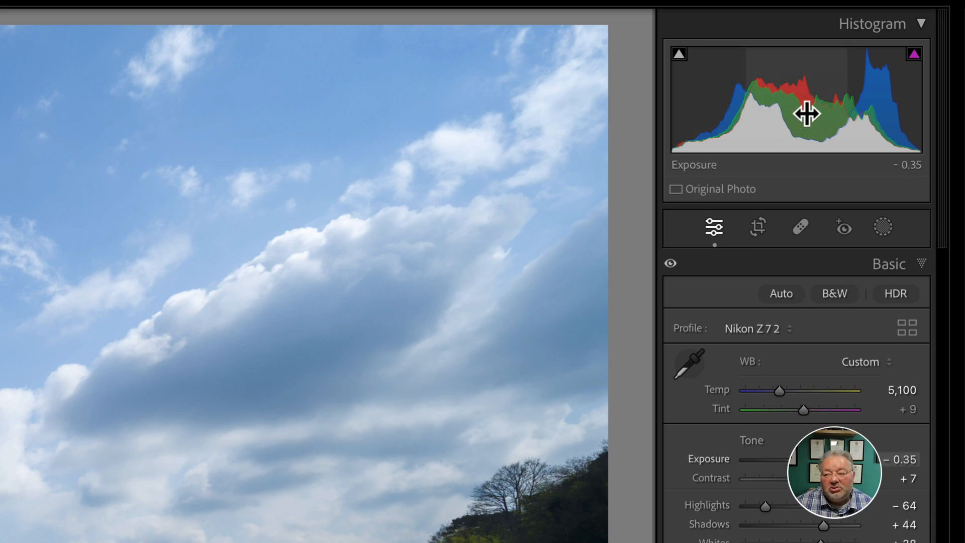
pyautogui.moveTo(805, 112)
pyautogui.mouseDown()
pyautogui.moveTo(794, 113)
pyautogui.moveTo(805, 114)
pyautogui.mouseUp()
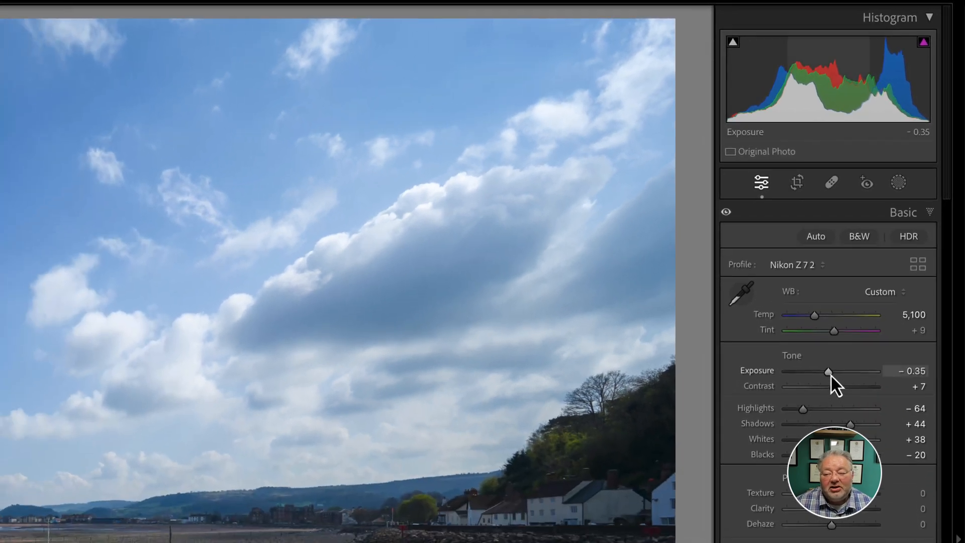
pyautogui.moveTo(831, 376); pyautogui.dragTo(828, 378)
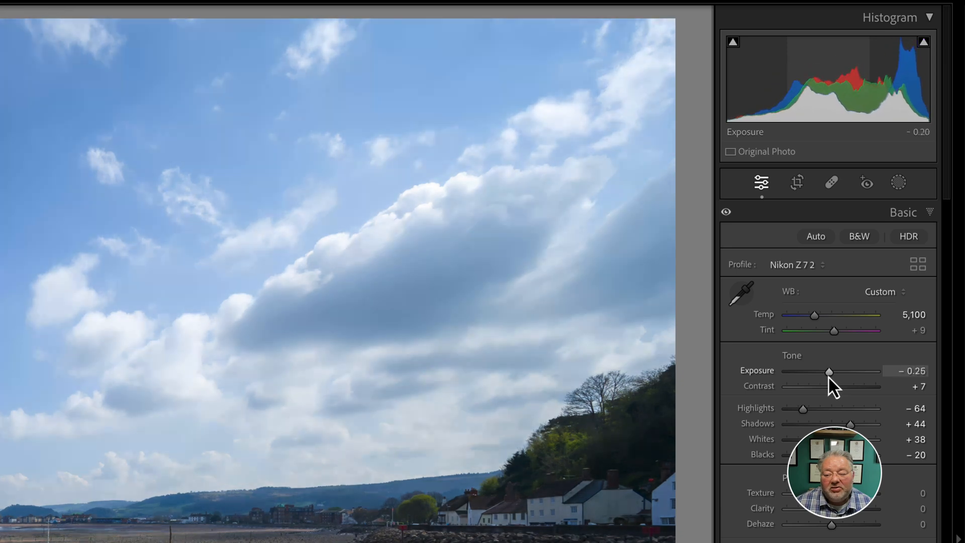
# Set the exposure to exactly +1.00
pyautogui.click(905, 370)
pyautogui.write('1')
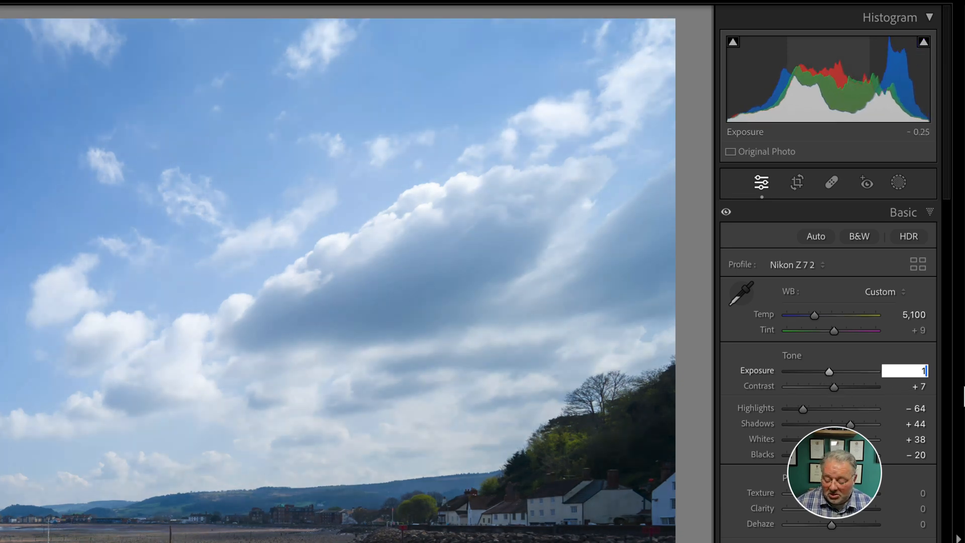
pyautogui.press('Return')
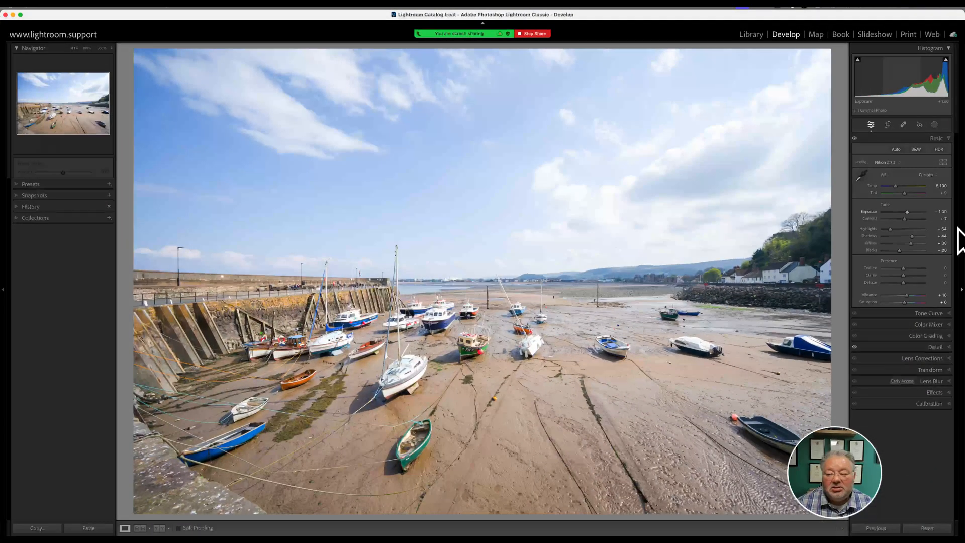
# Lower the exposure to −0.50 and show the shadow and highlight clipping warnings on the photo
pyautogui.moveTo(892, 247); pyautogui.dragTo(891, 247)
pyautogui.moveTo(907, 216); pyautogui.dragTo(902, 216)
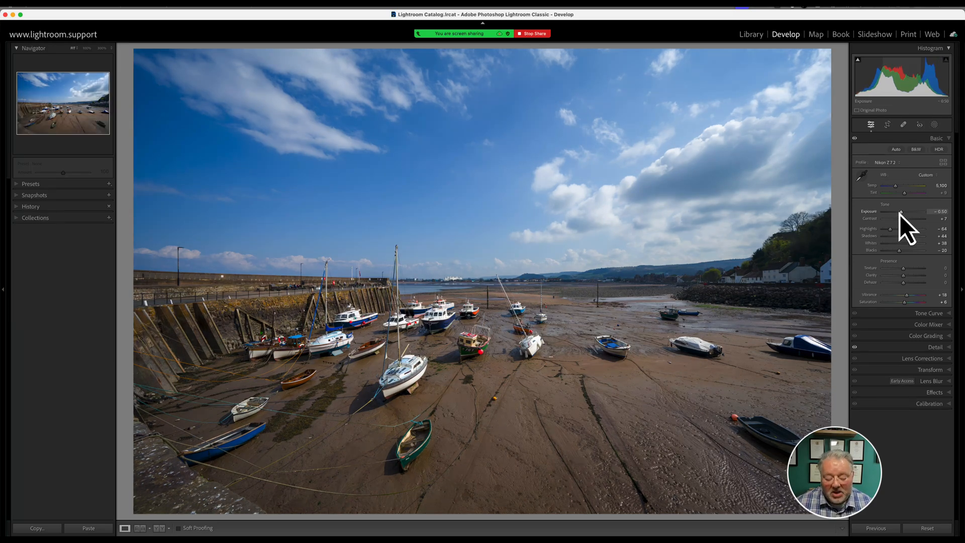
pyautogui.press('j')
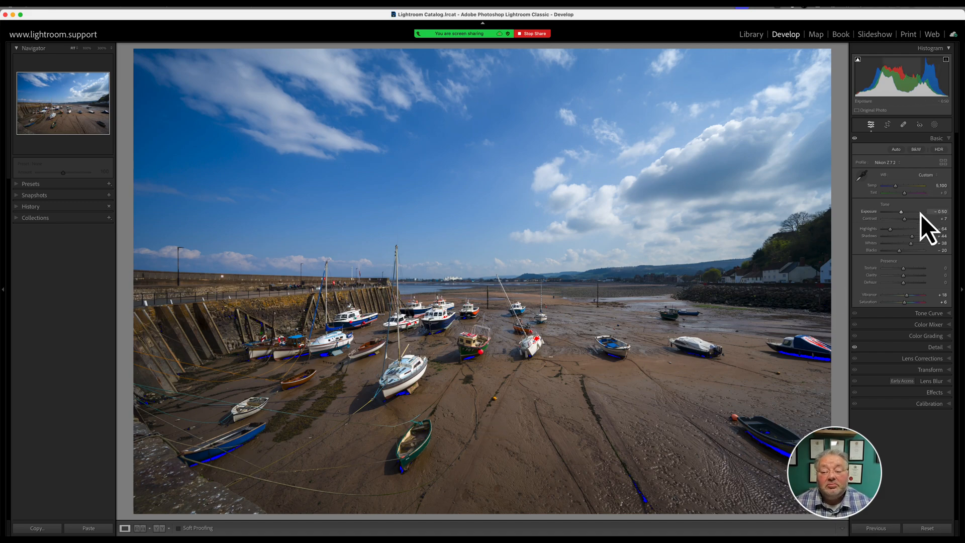
# Raise the exposure to +0.30 and switch the clipping warnings off and on again
pyautogui.moveTo(903, 215); pyautogui.dragTo(907, 215)
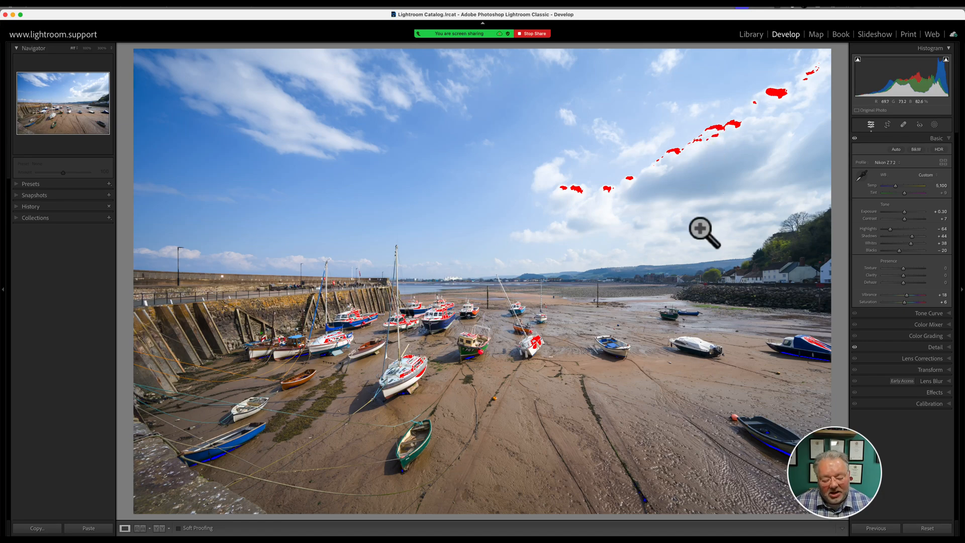
pyautogui.press('j')
pyautogui.press('j')
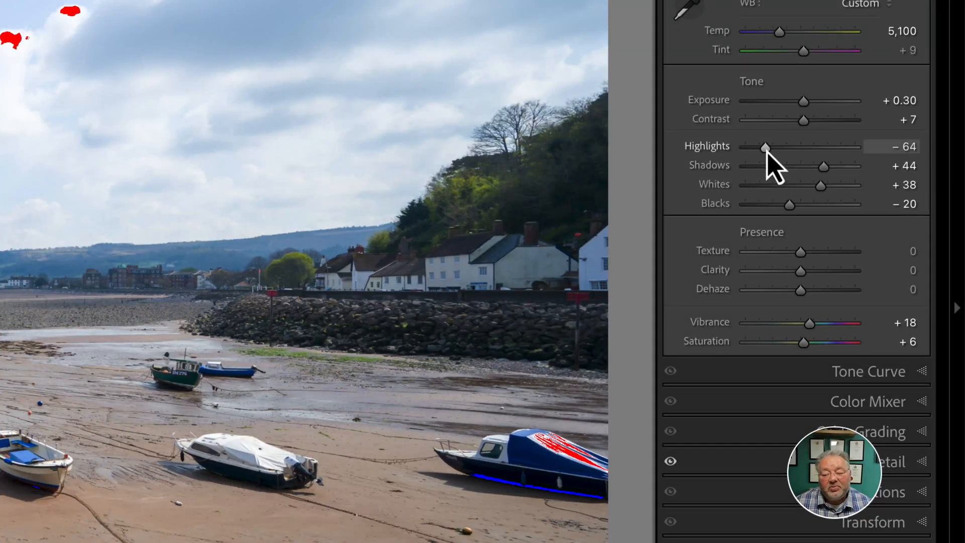
# Try the highlights at −100, ease them to −42 and set the shadows to +46
pyautogui.moveTo(768, 152); pyautogui.dragTo(745, 157)
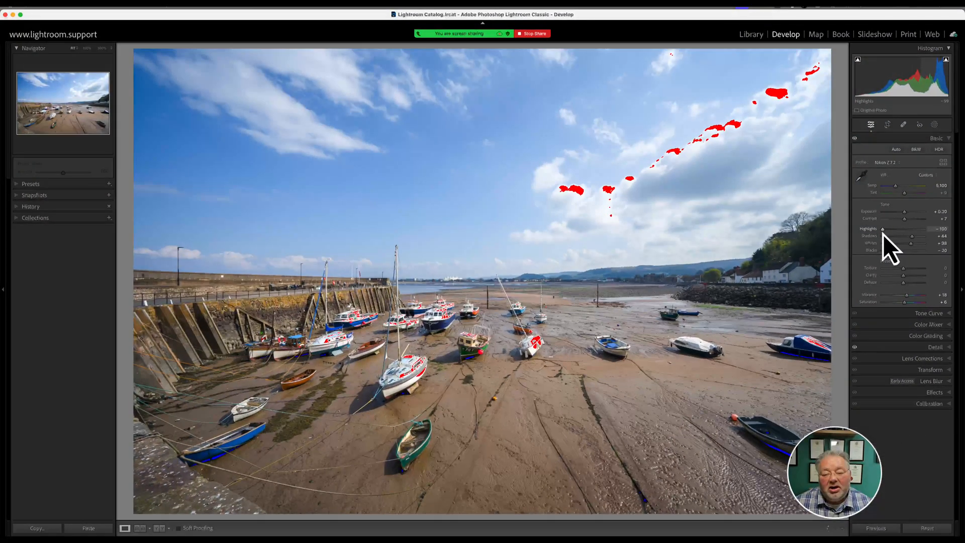
pyautogui.moveTo(883, 234); pyautogui.dragTo(915, 243)
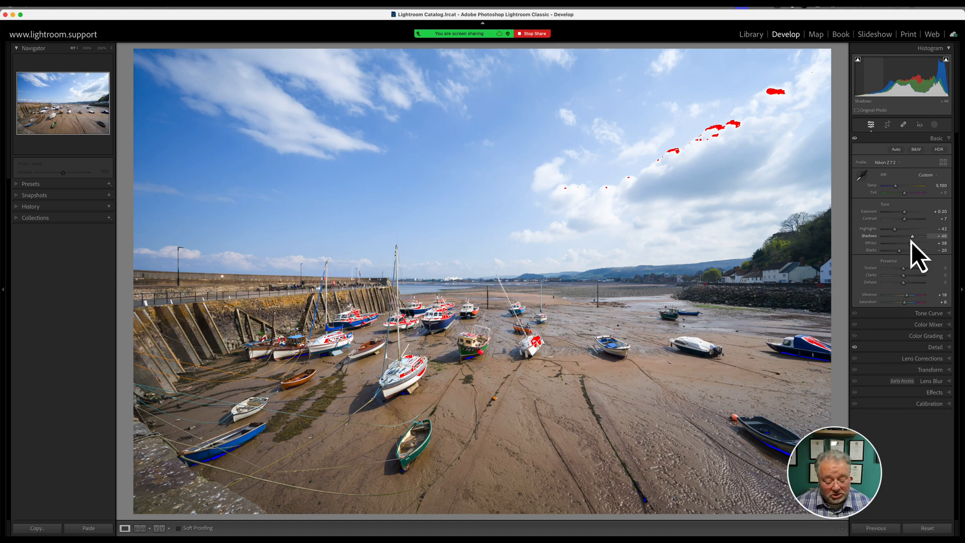
# Reset the exposure to zero with the clipping warnings hidden, show the warnings again and lower the exposure to −0.40
pyautogui.press('j')
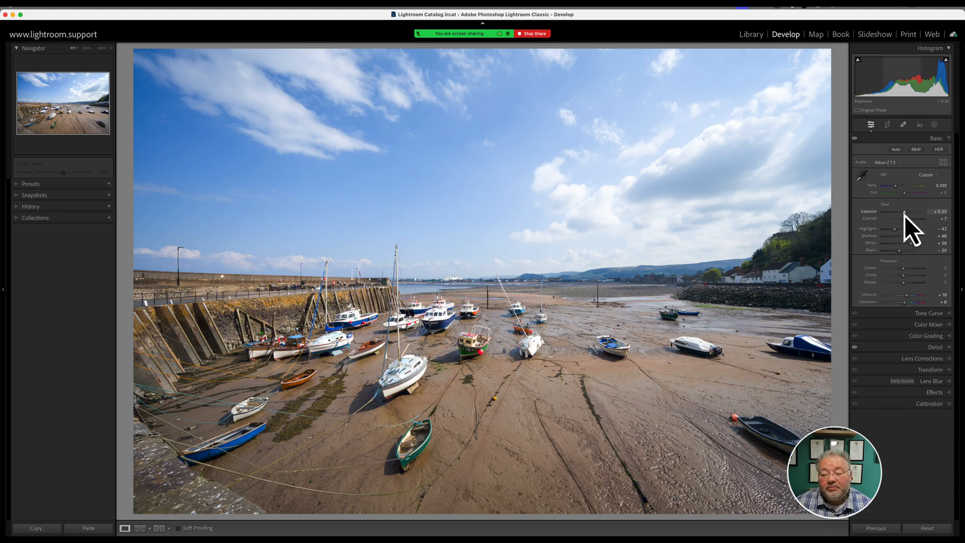
pyautogui.doubleClick(904, 215)
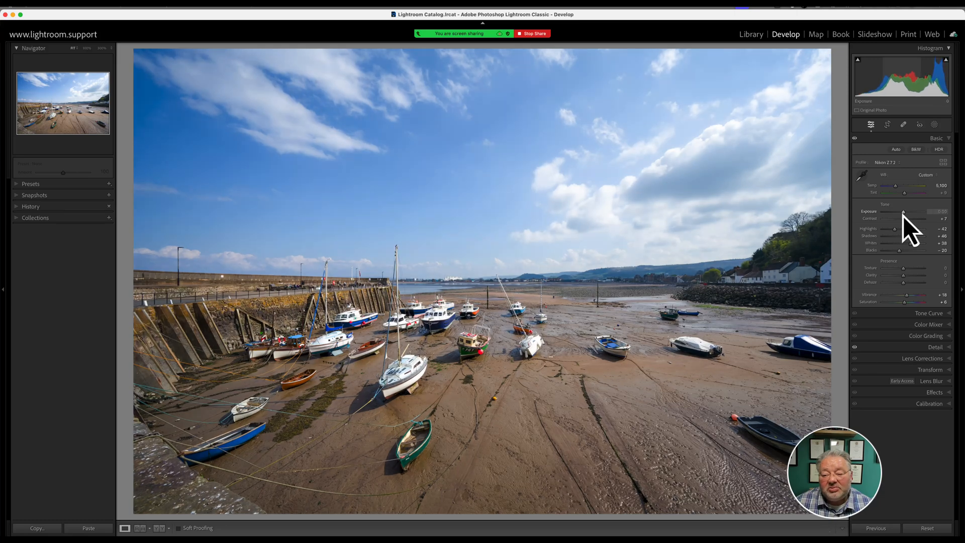
pyautogui.press('j')
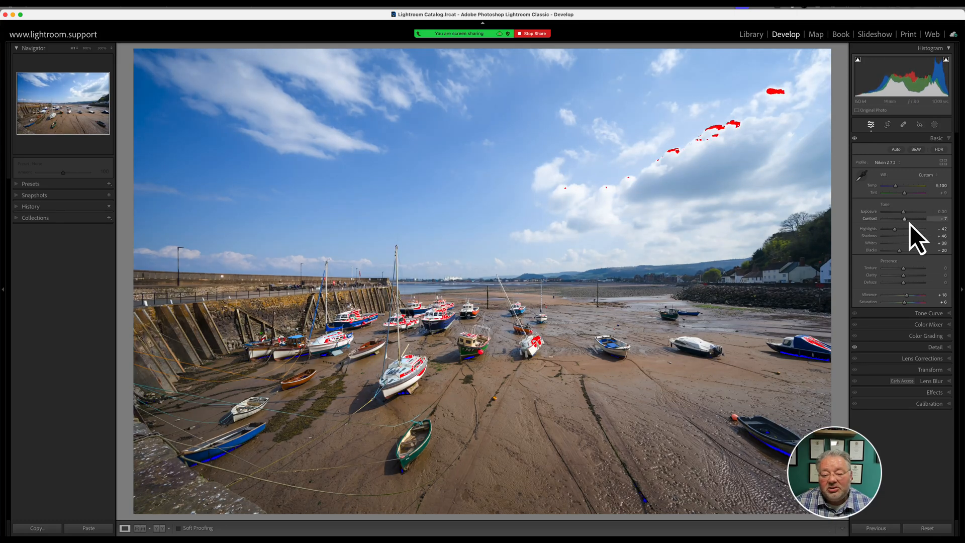
pyautogui.moveTo(905, 216); pyautogui.dragTo(903, 217)
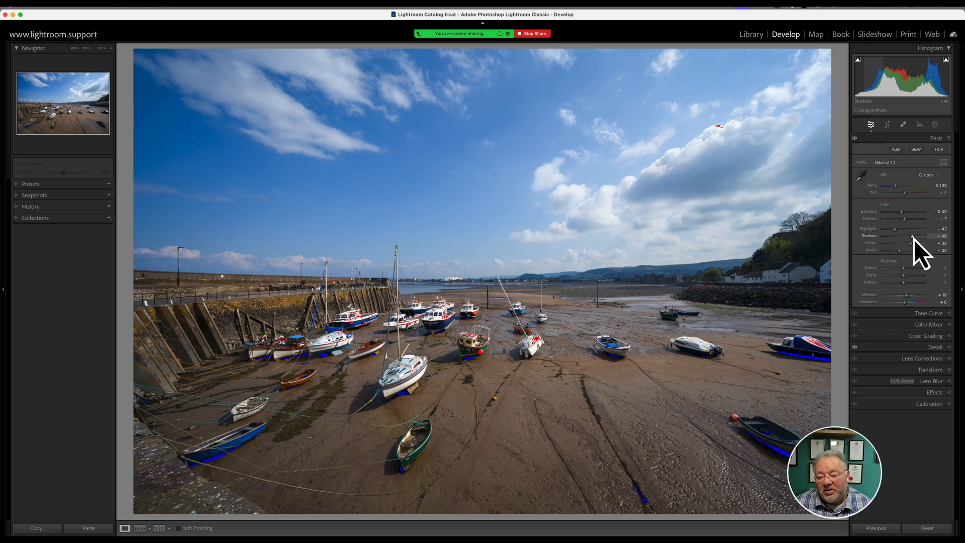
# Raise the shadows to +99 while toggling the clipping warnings to compare the dark areas
pyautogui.moveTo(914, 240); pyautogui.dragTo(921, 239)
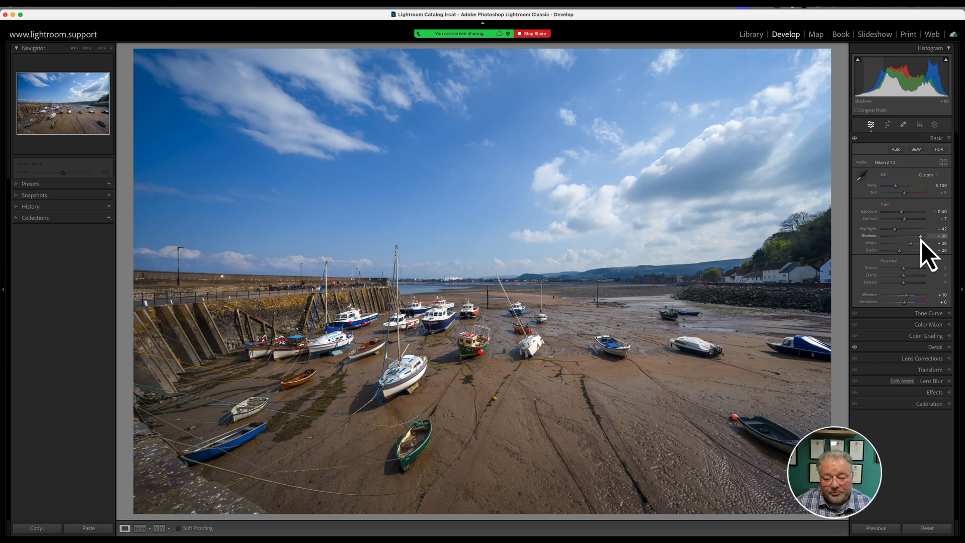
pyautogui.press('j')
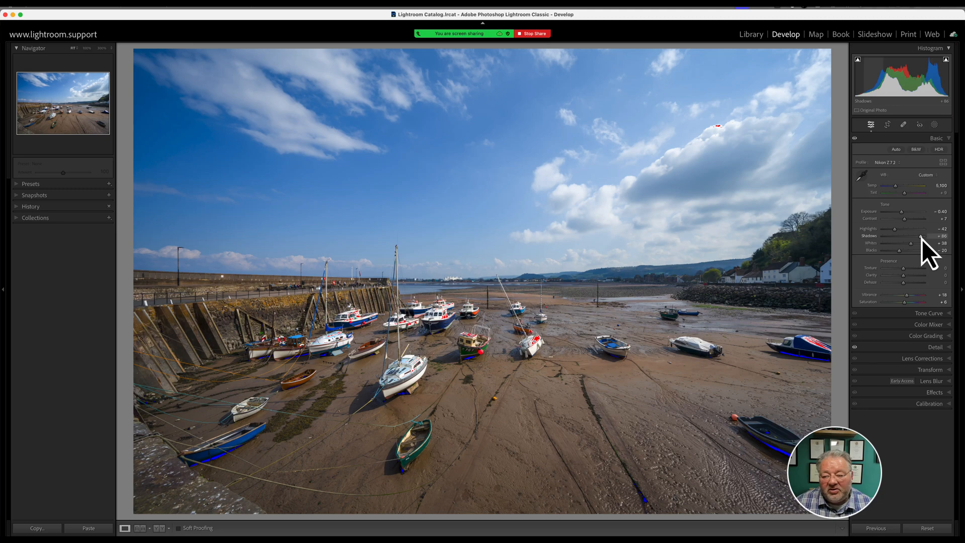
pyautogui.moveTo(922, 238); pyautogui.dragTo(931, 241)
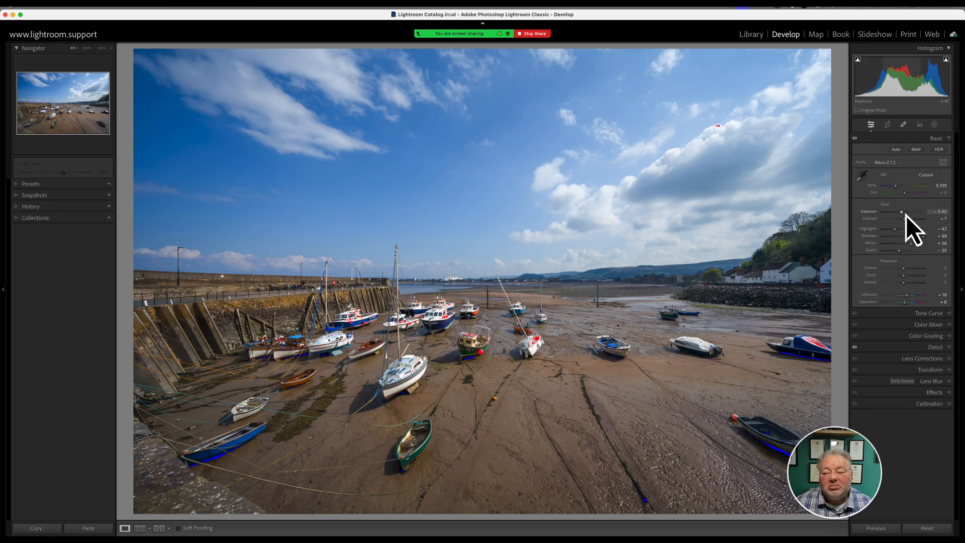
# Raise the exposure to −0.15 and lower the highlights to −72
pyautogui.moveTo(902, 216); pyautogui.dragTo(903, 216)
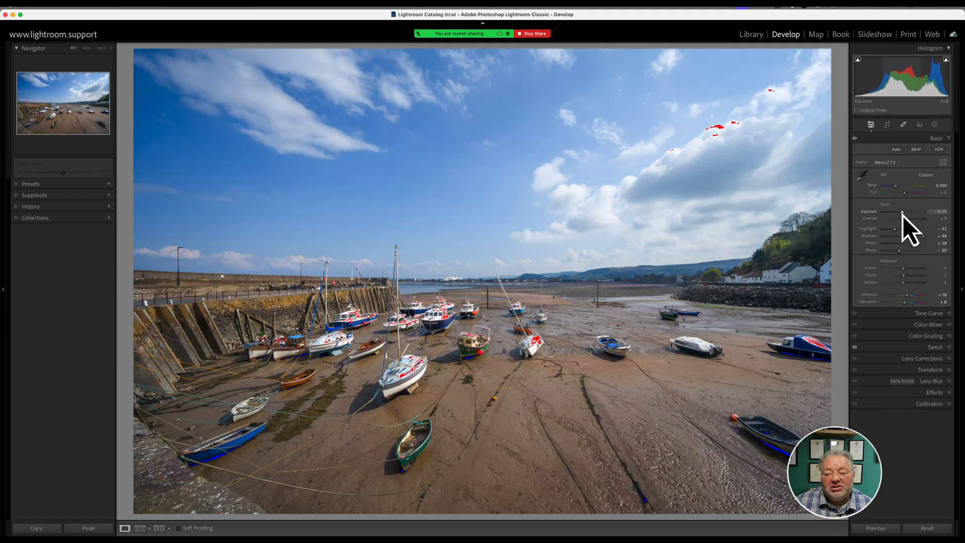
pyautogui.moveTo(903, 215); pyautogui.dragTo(903, 215)
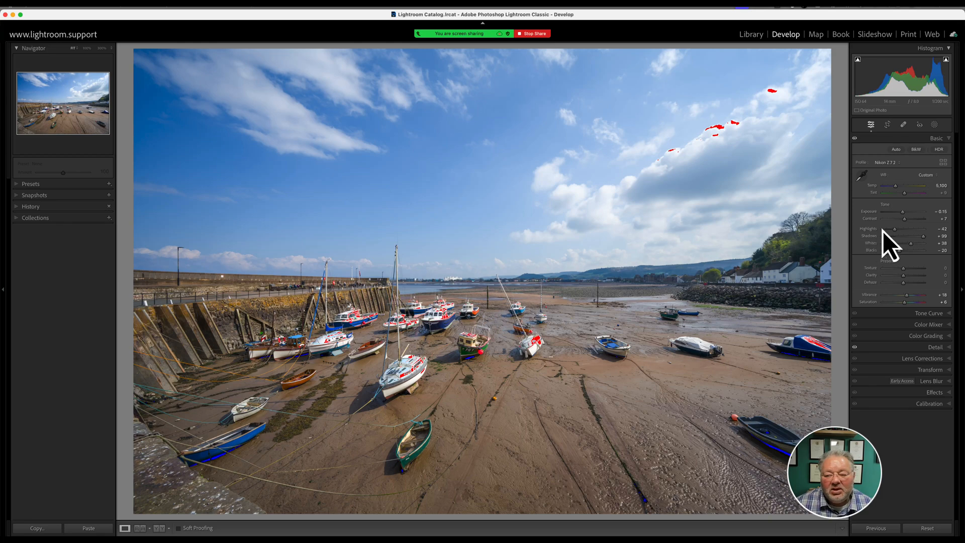
pyautogui.moveTo(895, 230); pyautogui.dragTo(889, 231)
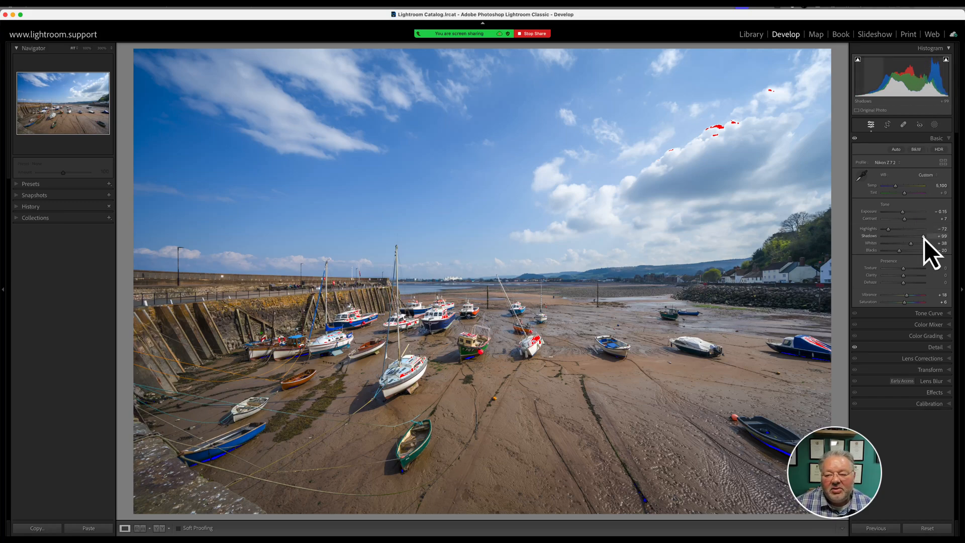
# Try the shadows at +100 and bring them back to +97
pyautogui.moveTo(924, 240)
pyautogui.mouseDown()
pyautogui.moveTo(912, 242)
pyautogui.moveTo(939, 238)
pyautogui.moveTo(930, 240)
pyautogui.mouseUp()
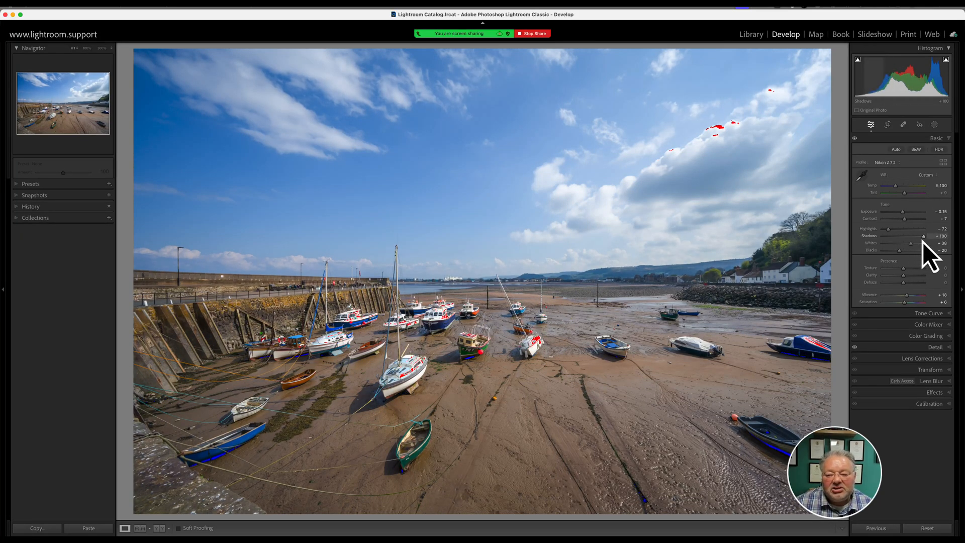
pyautogui.moveTo(925, 240); pyautogui.dragTo(924, 242)
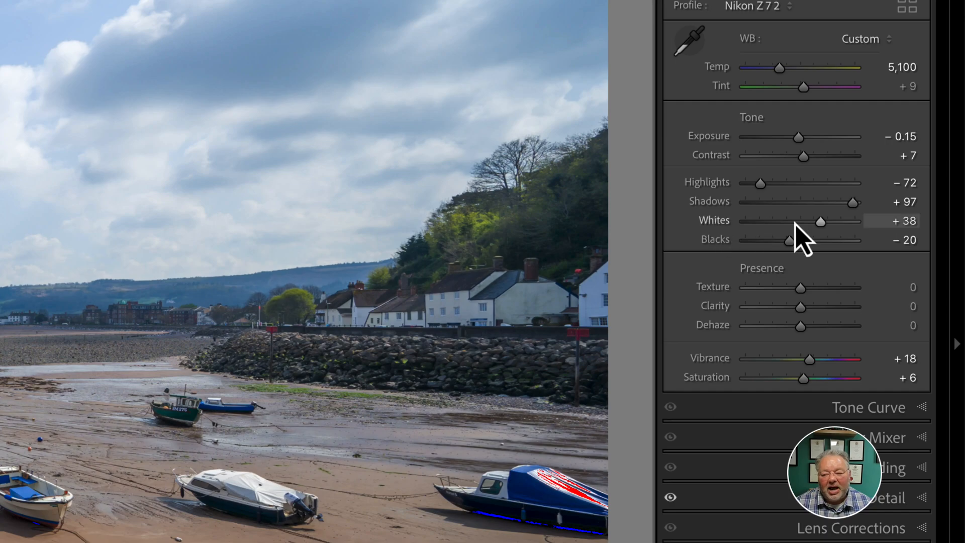
# Try higher and lower whites against the clipping warnings, and apply the automatic values to the whites and blacks
pyautogui.moveTo(816, 221); pyautogui.dragTo(915, 248)
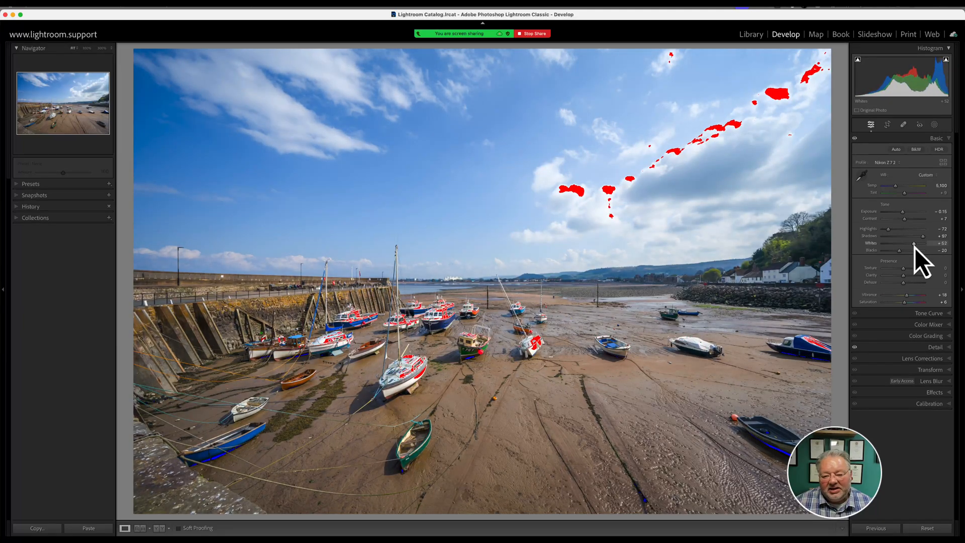
pyautogui.moveTo(915, 249); pyautogui.dragTo(912, 248)
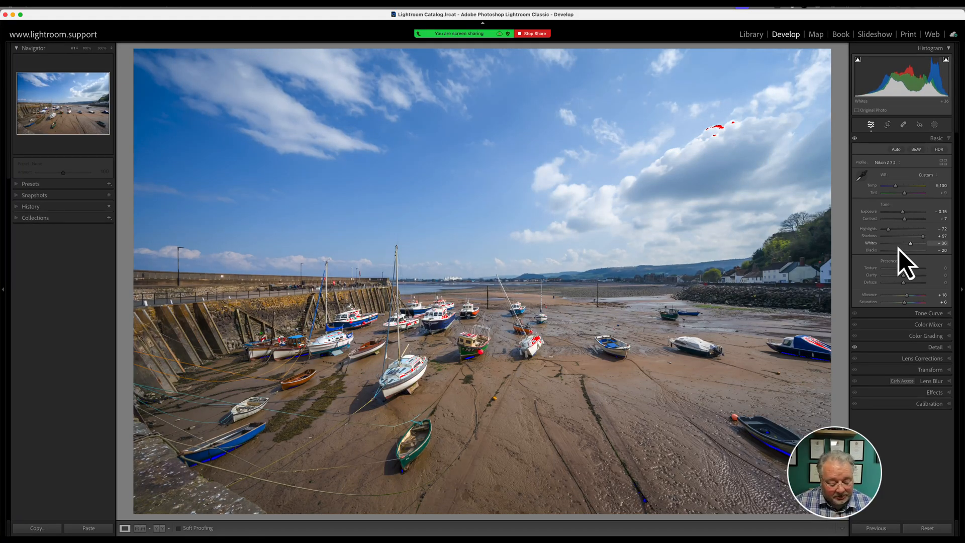
pyautogui.keyDown('shift'); pyautogui.doubleClick(872, 244); pyautogui.keyUp('shift')
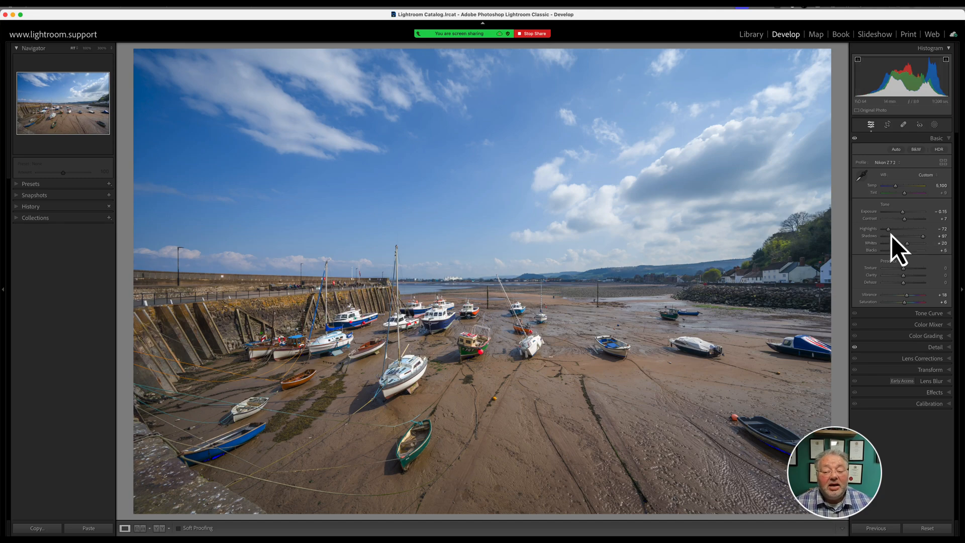
# Refine the tones to highlights −82, shadows +90 and exposure −0.05
pyautogui.moveTo(887, 232); pyautogui.dragTo(904, 214)
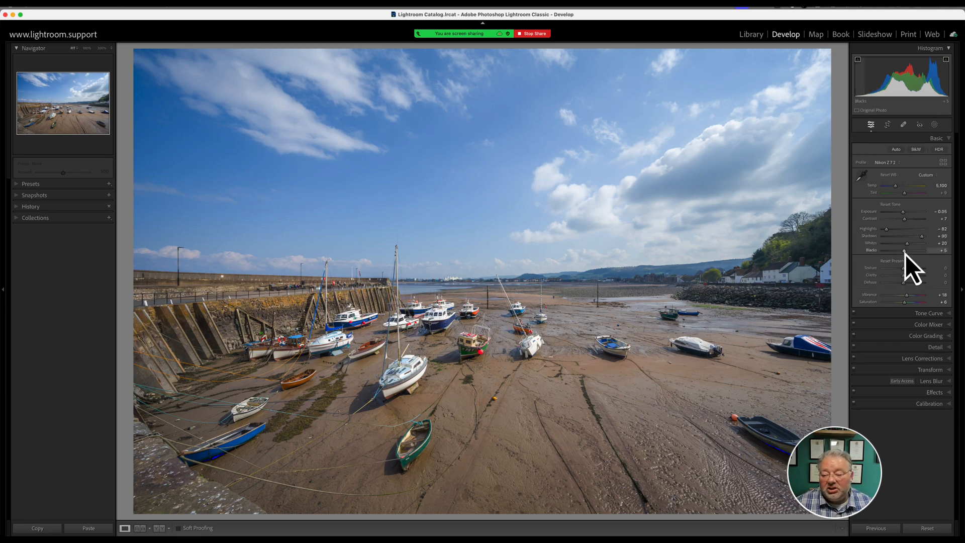
# Lower the blacks to −48, hide the clipping warnings and darken the blacks slightly further
pyautogui.moveTo(904, 254); pyautogui.dragTo(893, 259)
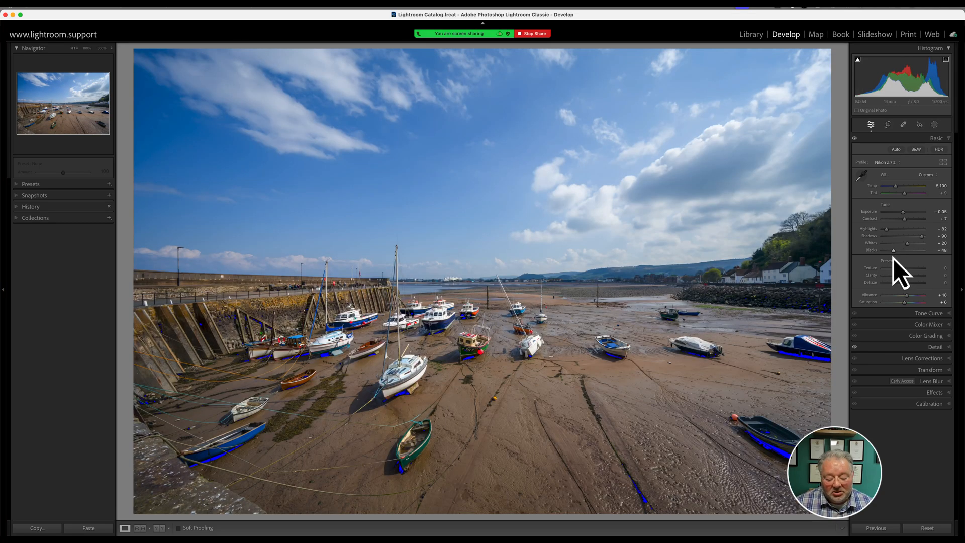
pyautogui.press('j')
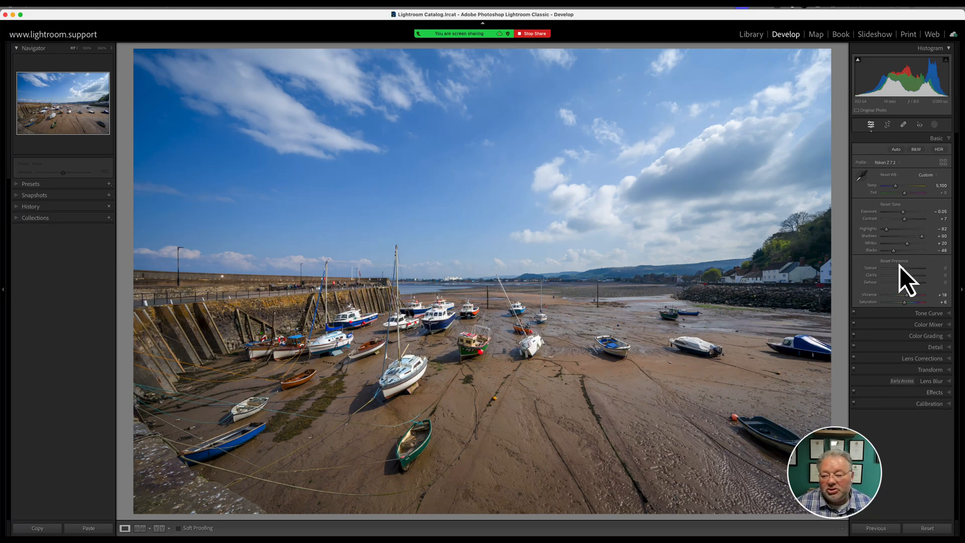
pyautogui.moveTo(895, 255); pyautogui.dragTo(894, 256)
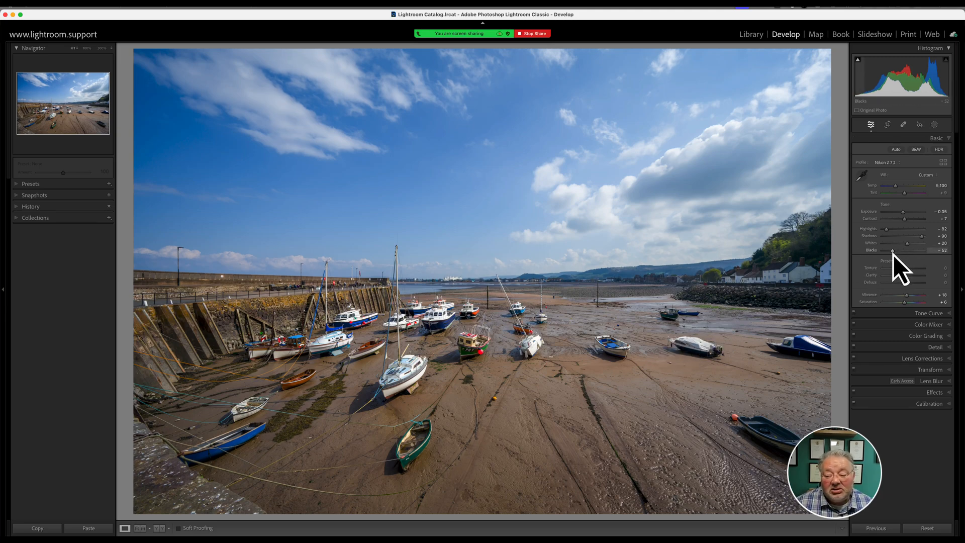
pyautogui.moveTo(894, 255); pyautogui.dragTo(893, 256)
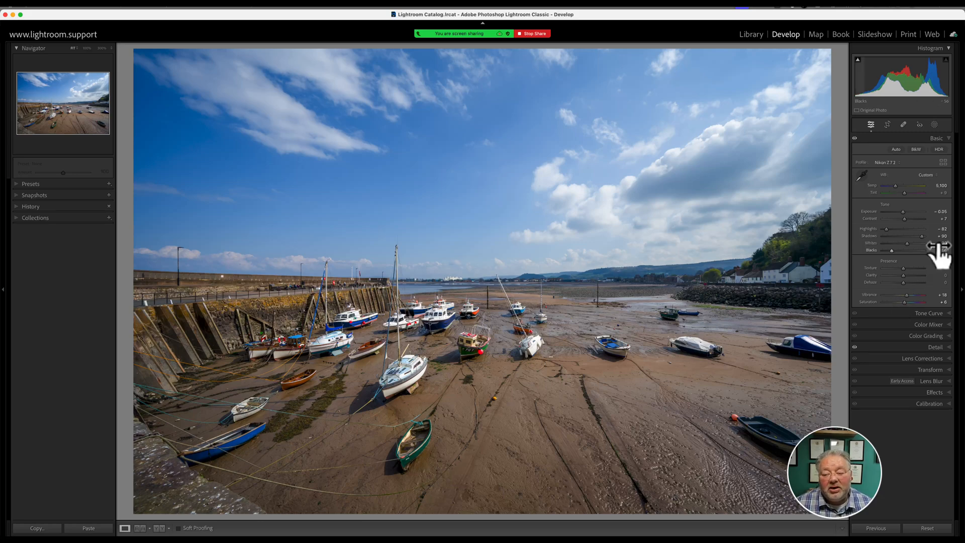
# Try the automatic blacks value, and set the blacks to −56
pyautogui.keyDown('shift'); pyautogui.doubleClick(873, 254); pyautogui.keyUp('shift')
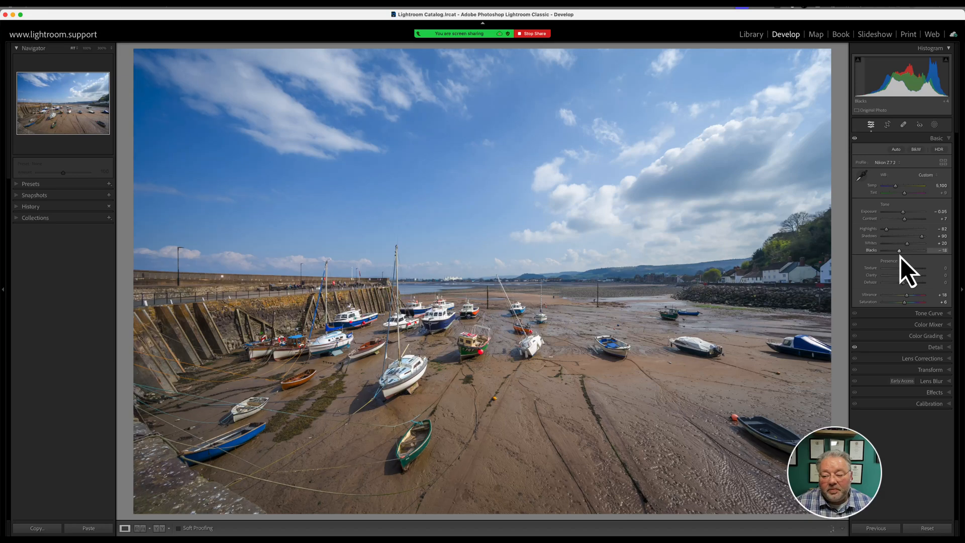
pyautogui.click(938, 249)
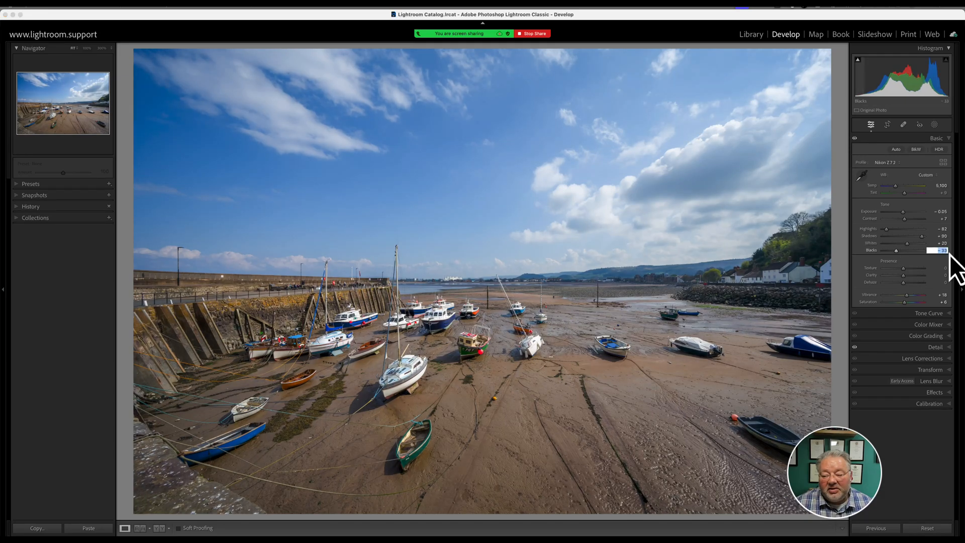
pyautogui.write('-56')
pyautogui.press('Return')
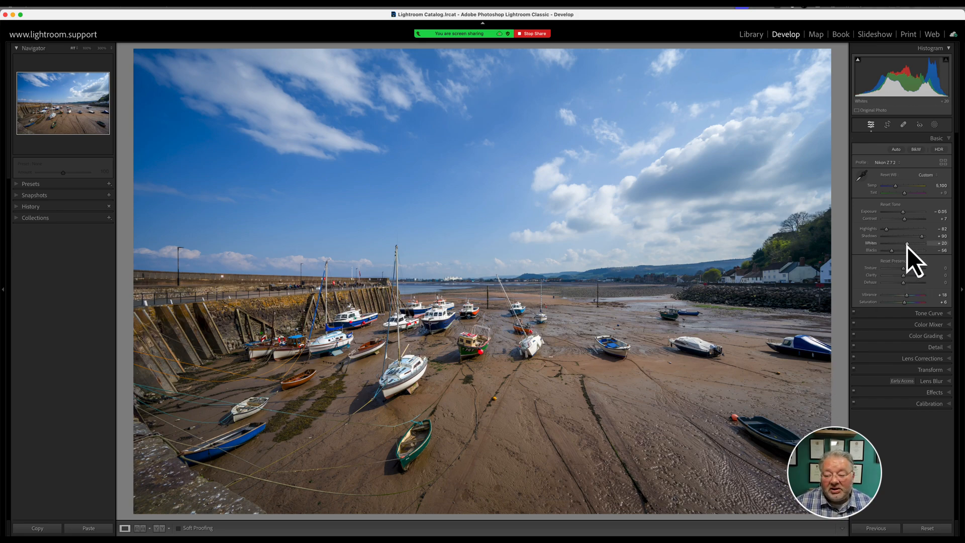
# Lower the whites to +7 while checking their clipping preview, and lower the highlights to −86
pyautogui.moveTo(908, 246)
pyautogui.mouseDown()
pyautogui.moveTo(916, 248)
pyautogui.moveTo(907, 249)
pyautogui.mouseUp()
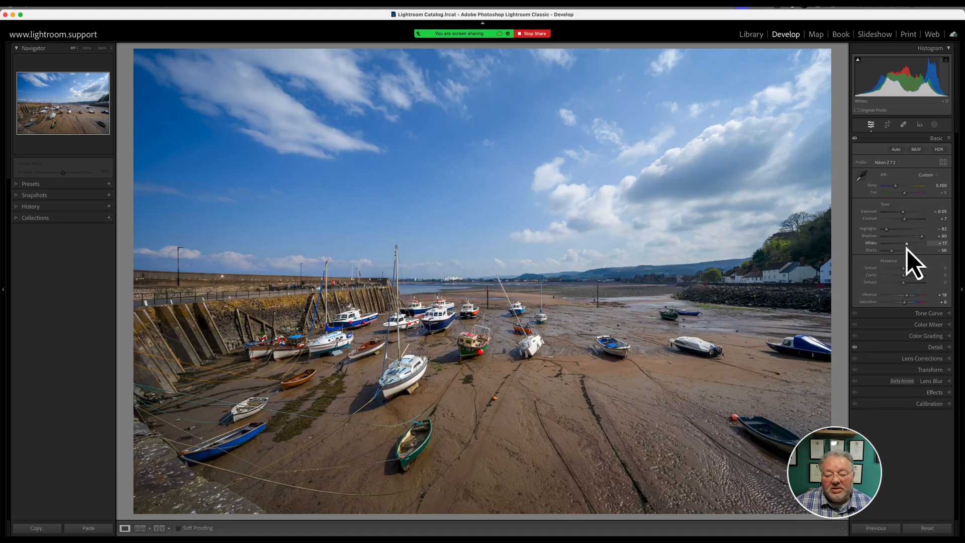
pyautogui.keyDown('alt'); pyautogui.click(907, 248); pyautogui.keyUp('alt')
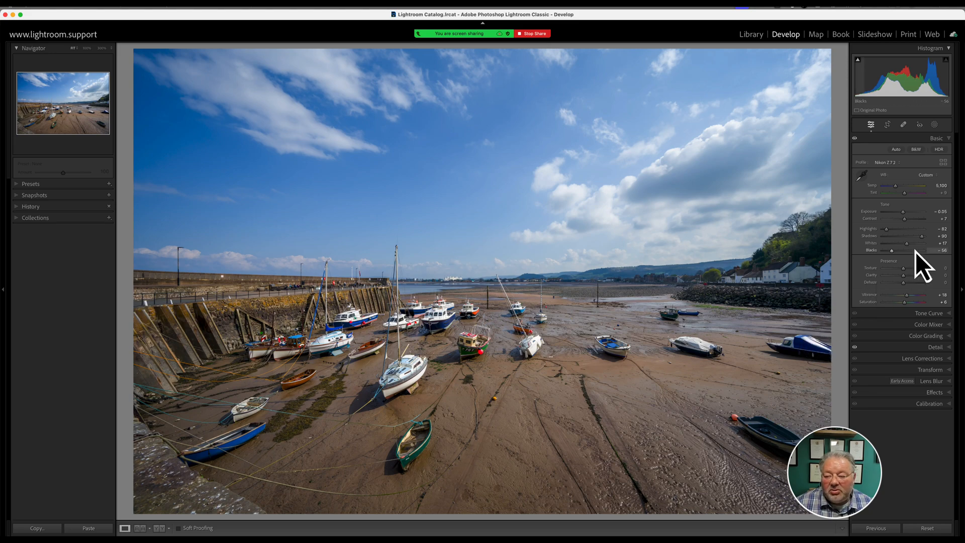
pyautogui.press('alt')
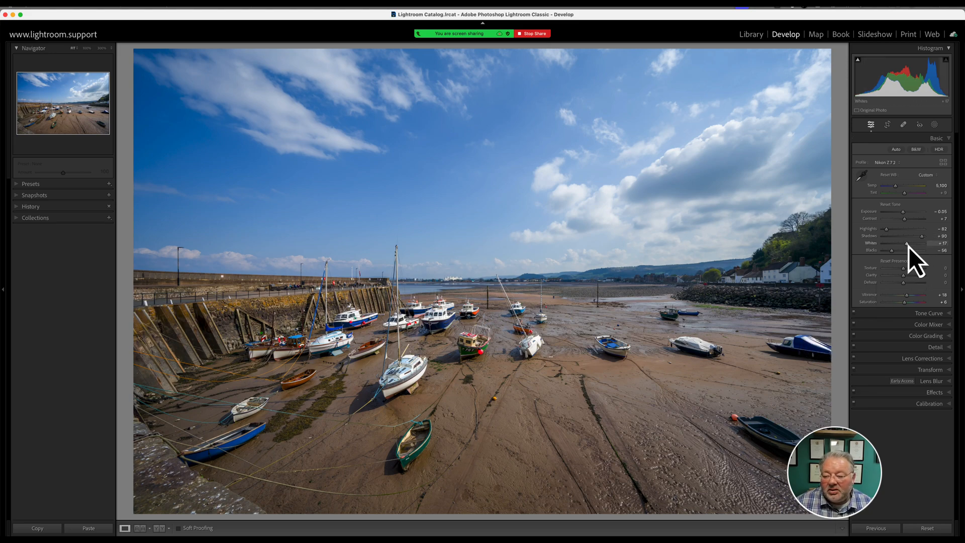
pyautogui.moveTo(908, 247); pyautogui.dragTo(906, 248)
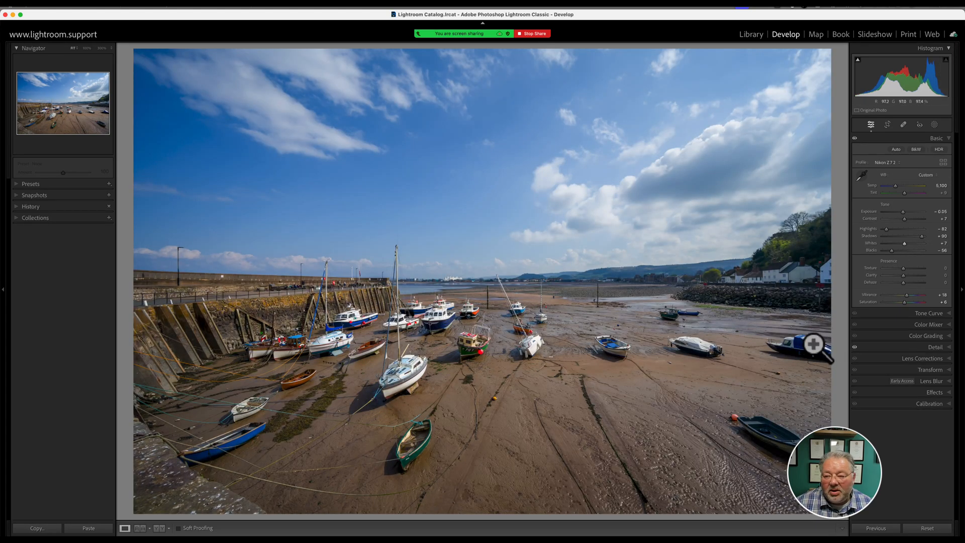
pyautogui.moveTo(887, 233); pyautogui.dragTo(881, 228)
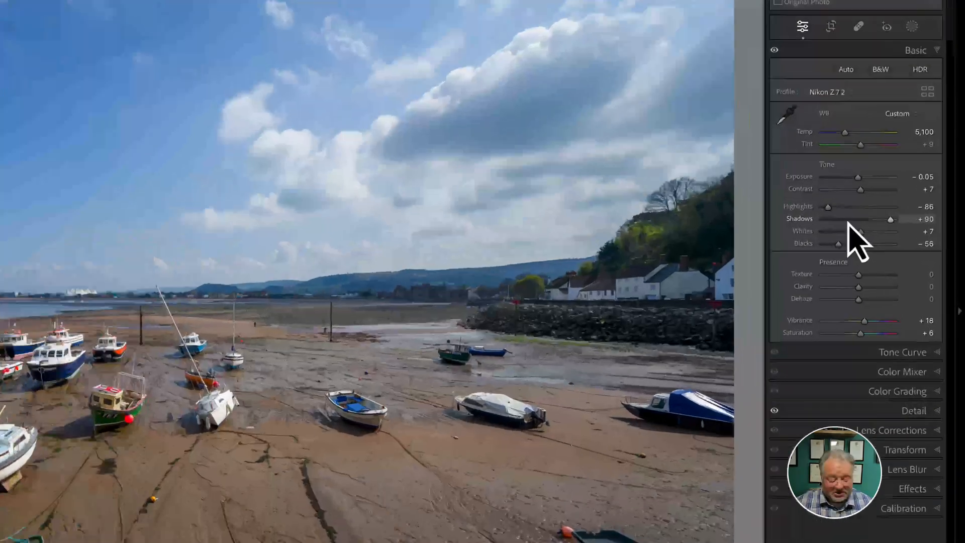
# Try lower and higher contrast values on the photo, including −18, +76 and +36, and settle on −29
pyautogui.moveTo(862, 194); pyautogui.dragTo(853, 195)
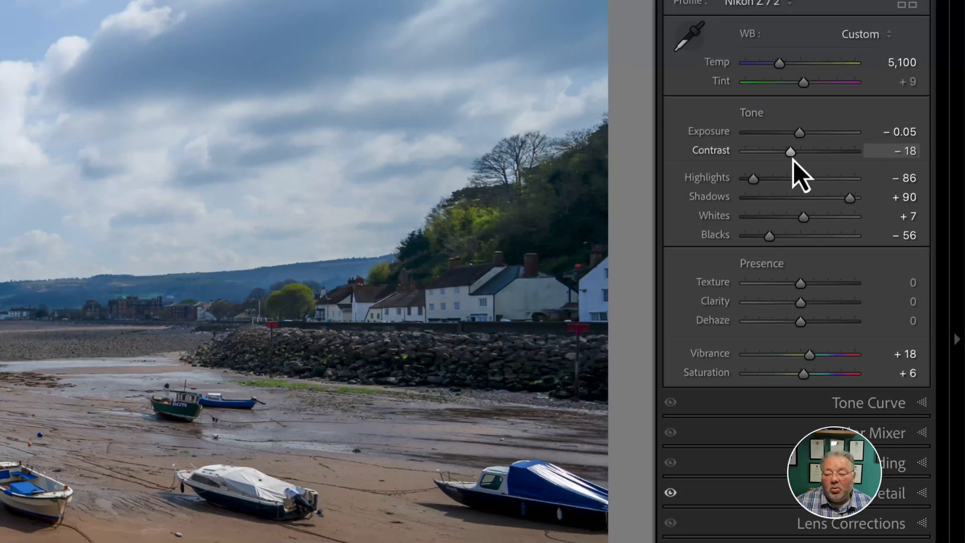
pyautogui.moveTo(793, 160); pyautogui.dragTo(846, 159)
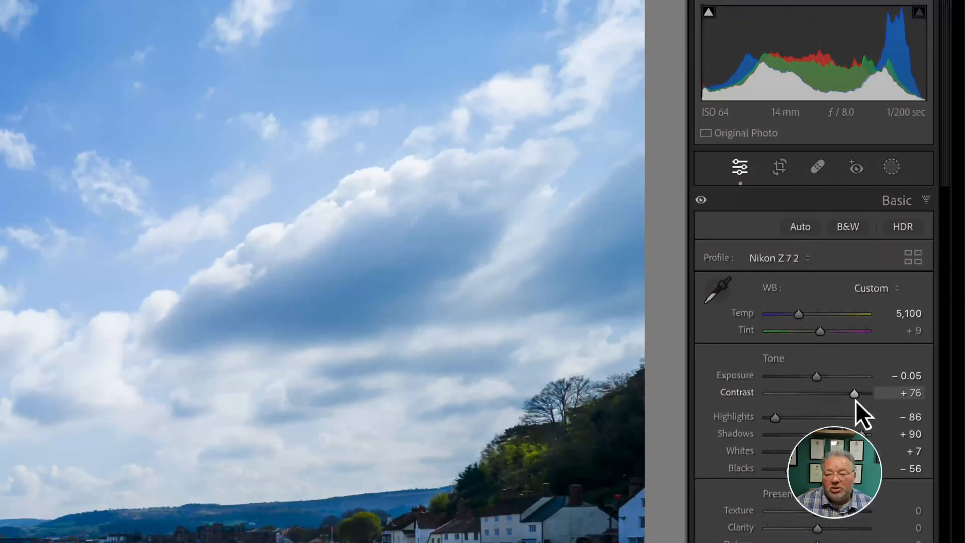
pyautogui.moveTo(855, 400)
pyautogui.mouseDown()
pyautogui.moveTo(826, 406)
pyautogui.moveTo(851, 400)
pyautogui.mouseUp()
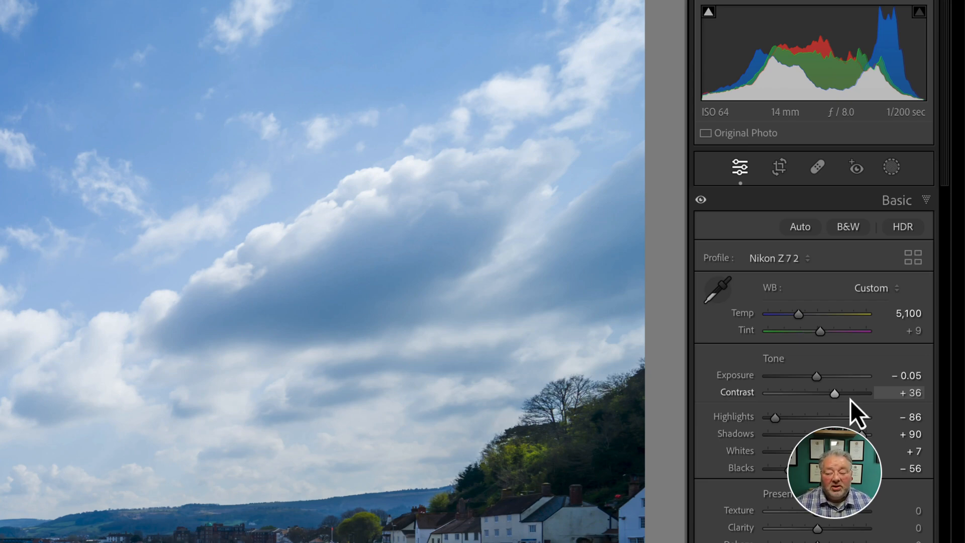
pyautogui.moveTo(834, 400); pyautogui.dragTo(804, 403)
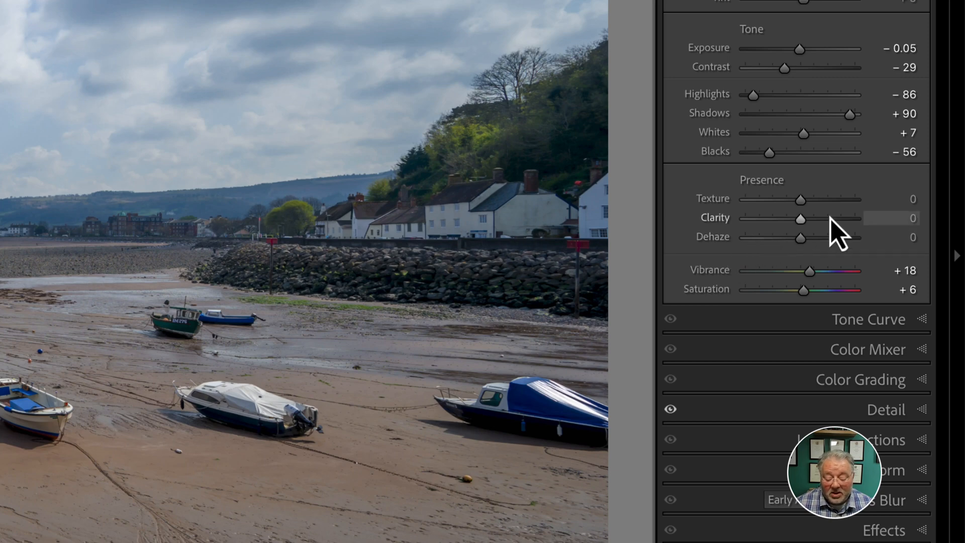
# Raise the texture to +18 and the dehaze to +14, checking the distant hills and boats at 100% and in the full view
pyautogui.moveTo(803, 201); pyautogui.dragTo(813, 201)
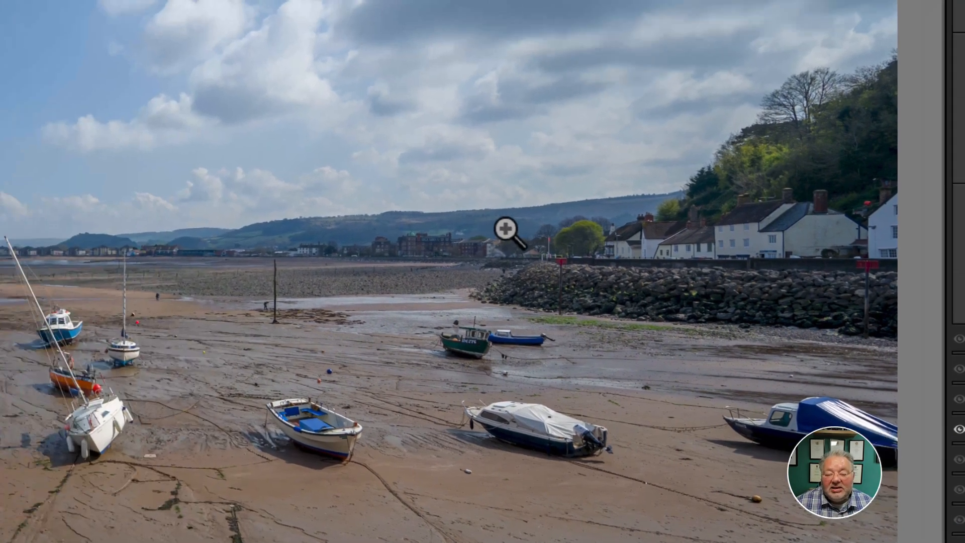
pyautogui.click(217, 211)
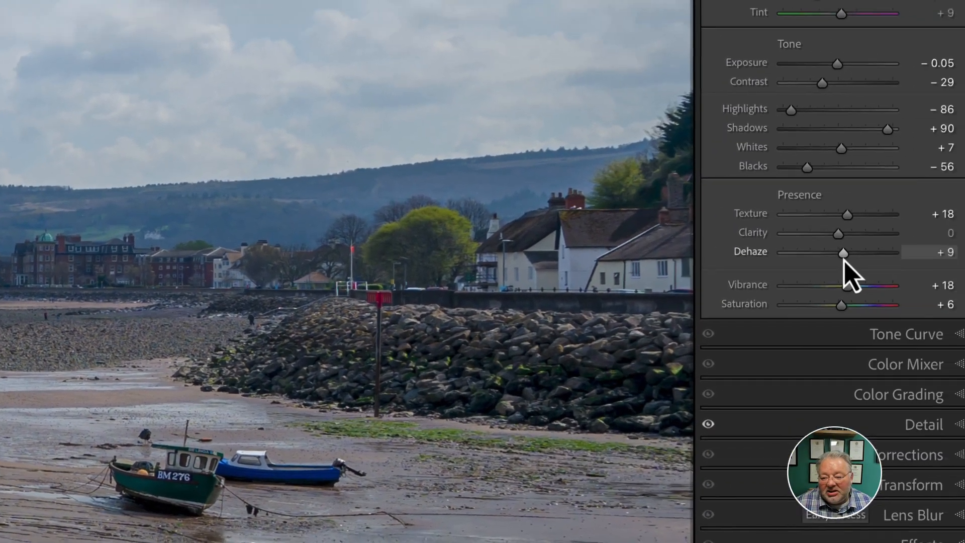
pyautogui.moveTo(845, 261); pyautogui.dragTo(829, 260)
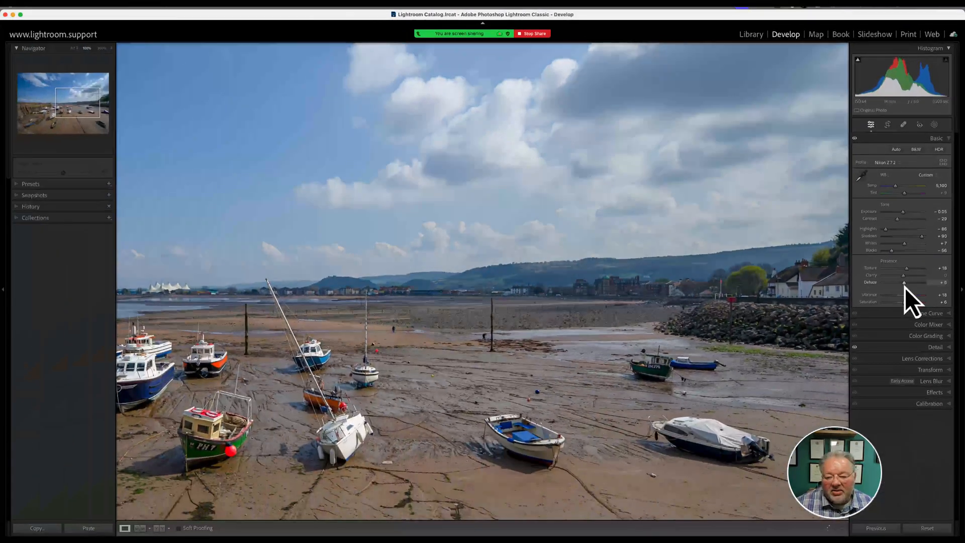
pyautogui.moveTo(913, 288)
pyautogui.mouseDown()
pyautogui.moveTo(921, 288)
pyautogui.moveTo(900, 291)
pyautogui.moveTo(912, 291)
pyautogui.mouseUp()
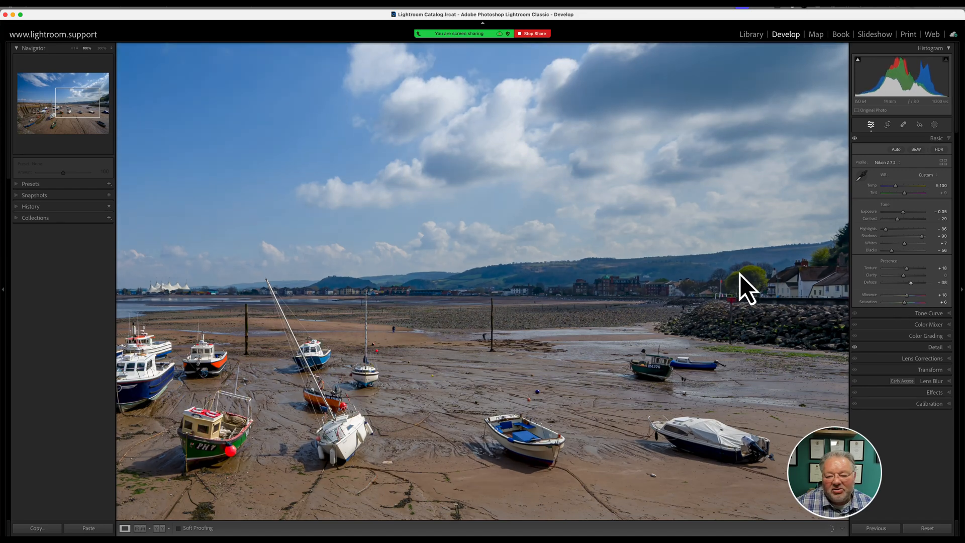
pyautogui.click(543, 277)
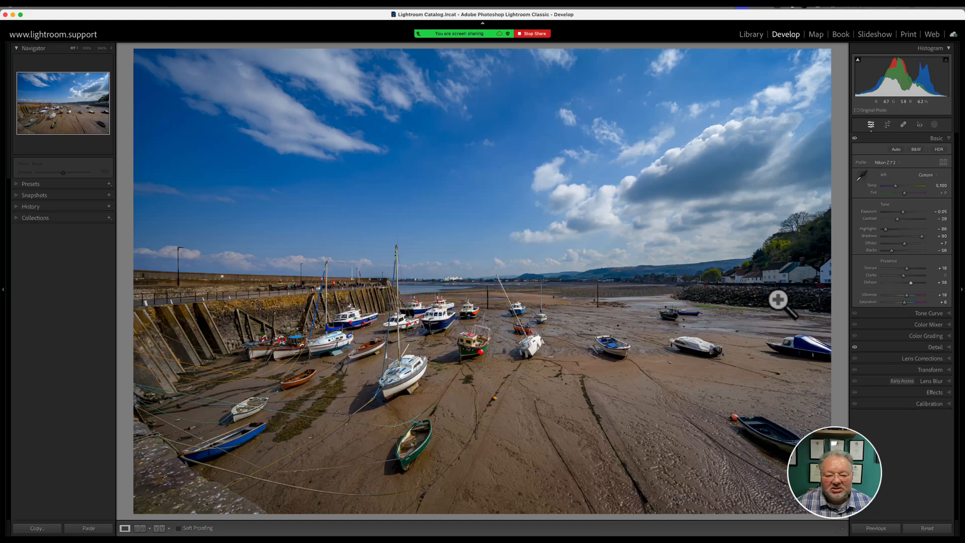
pyautogui.moveTo(910, 283); pyautogui.dragTo(906, 288)
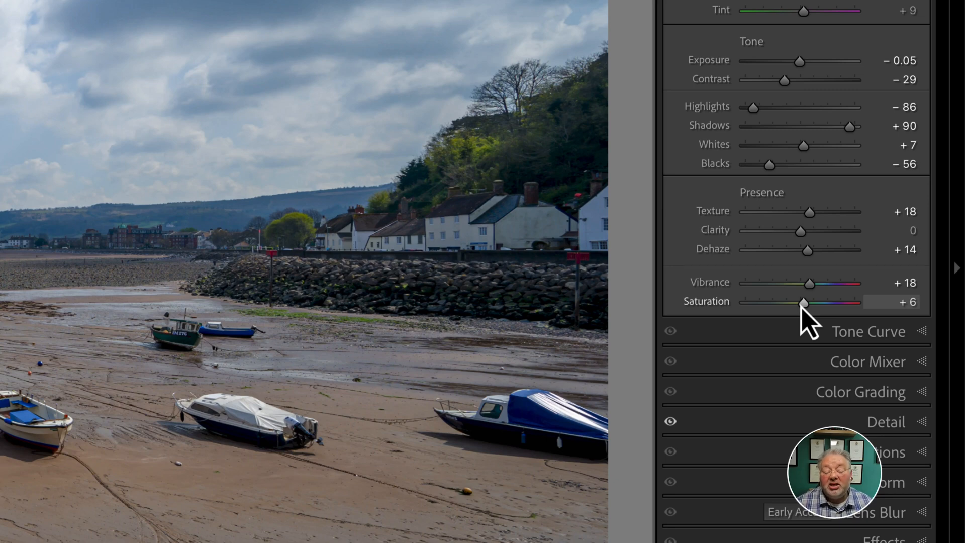
# Reset the saturation to 0 and raise the vibrance to +29
pyautogui.moveTo(810, 313)
pyautogui.mouseDown()
pyautogui.moveTo(819, 323)
pyautogui.moveTo(829, 308)
pyautogui.moveTo(804, 308)
pyautogui.mouseUp()
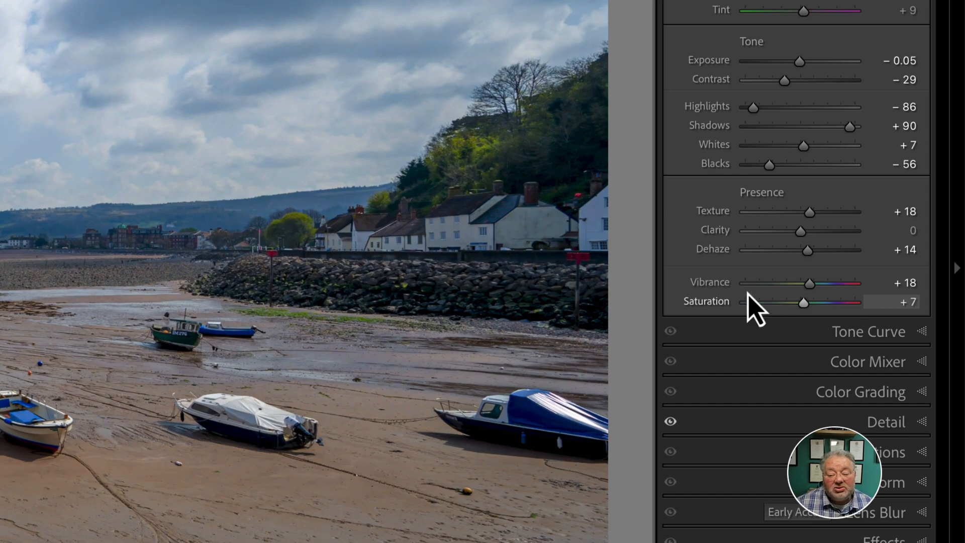
pyautogui.doubleClick(725, 306)
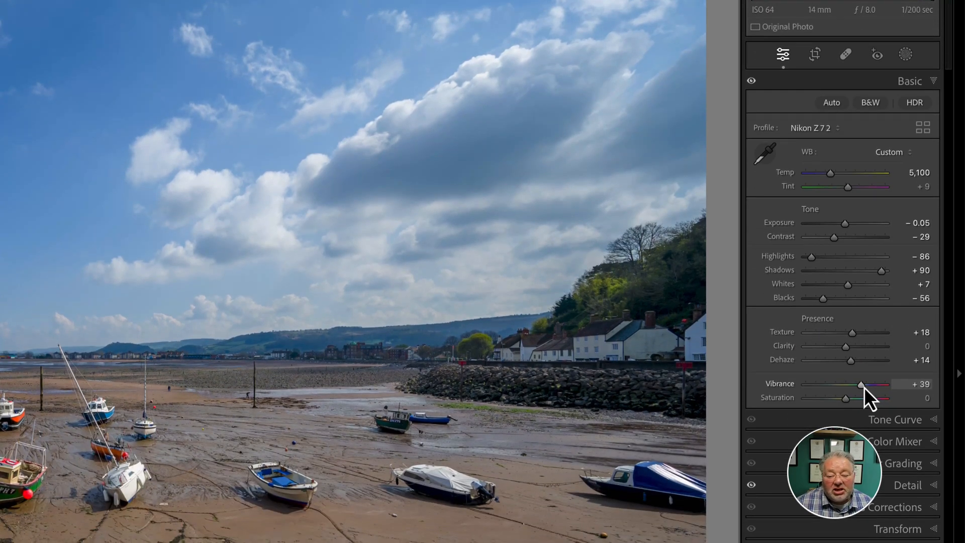
pyautogui.moveTo(865, 486); pyautogui.dragTo(862, 489)
pyautogui.moveTo(862, 390); pyautogui.dragTo(858, 391)
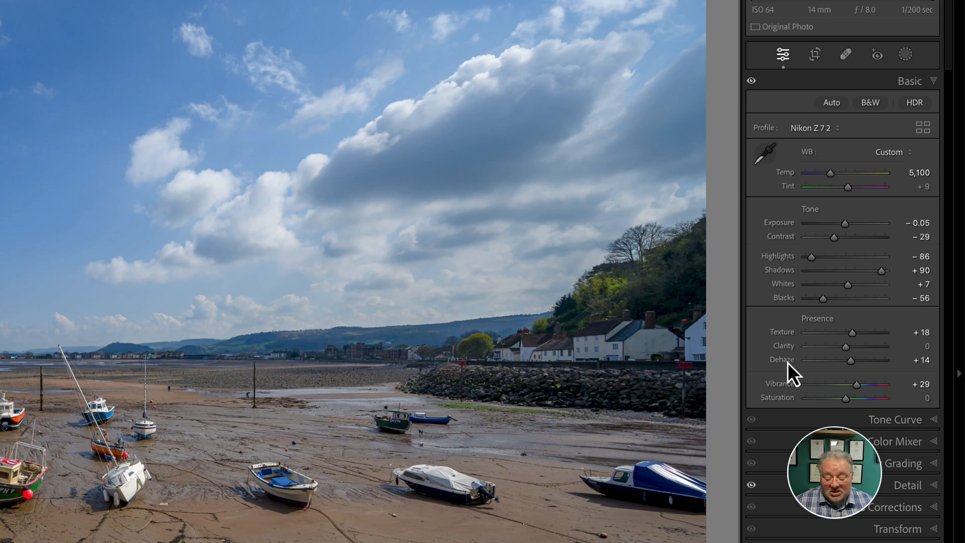
# Try the automatic blacks value and the resets of the Tone and Presence groups, and undo these changes
pyautogui.keyDown('shift'); pyautogui.doubleClick(789, 301); pyautogui.keyUp('shift')
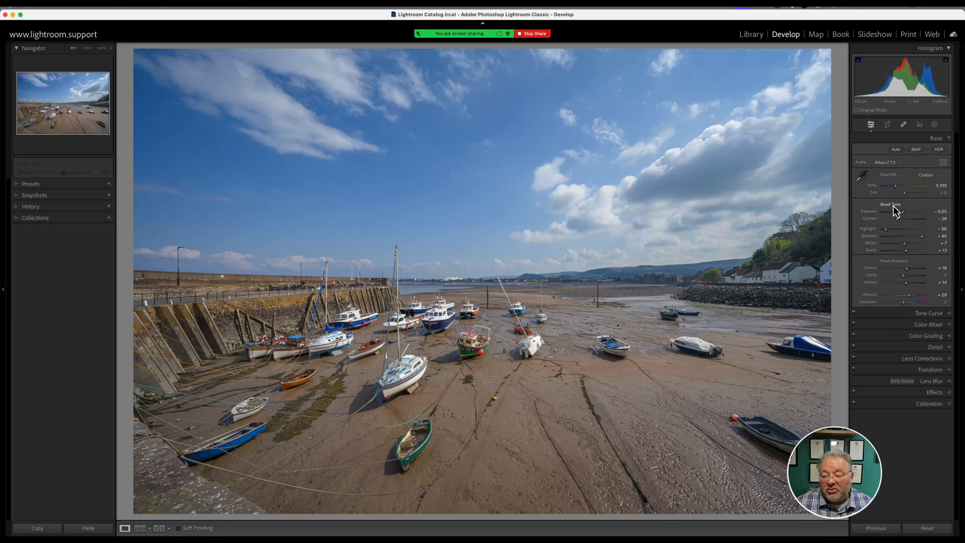
pyautogui.keyDown('alt'); pyautogui.click(893, 206); pyautogui.keyUp('alt')
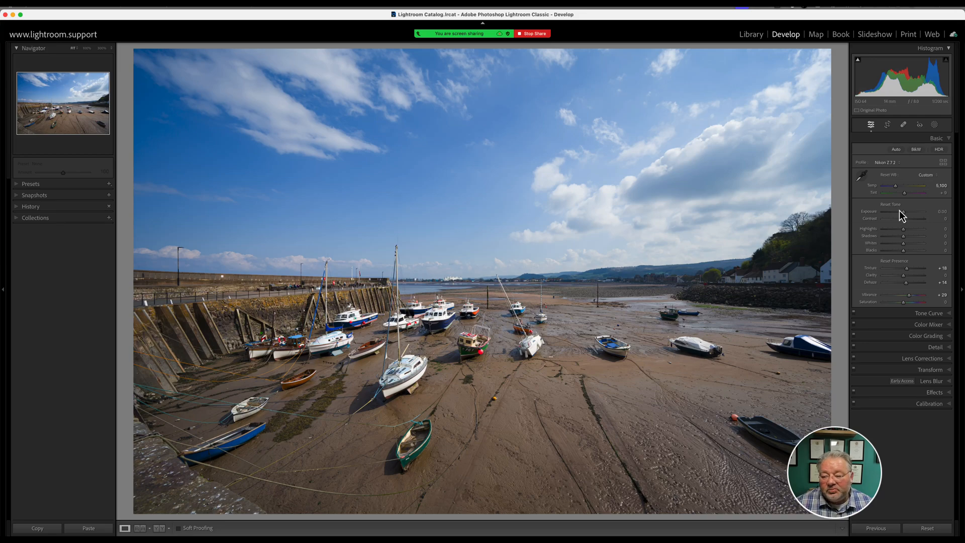
pyautogui.keyDown('alt'); pyautogui.click(895, 262); pyautogui.keyUp('alt')
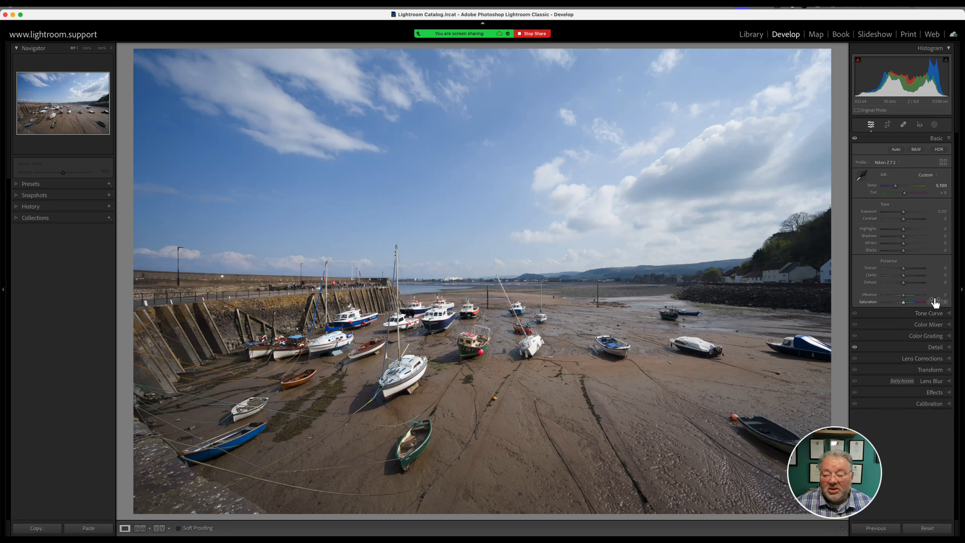
pyautogui.press('super+z')
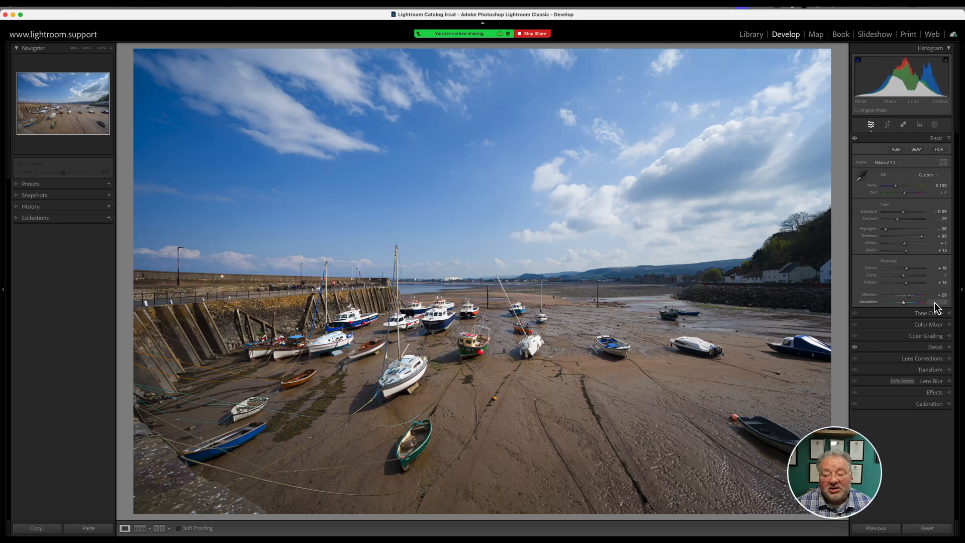
pyautogui.press('super+z')
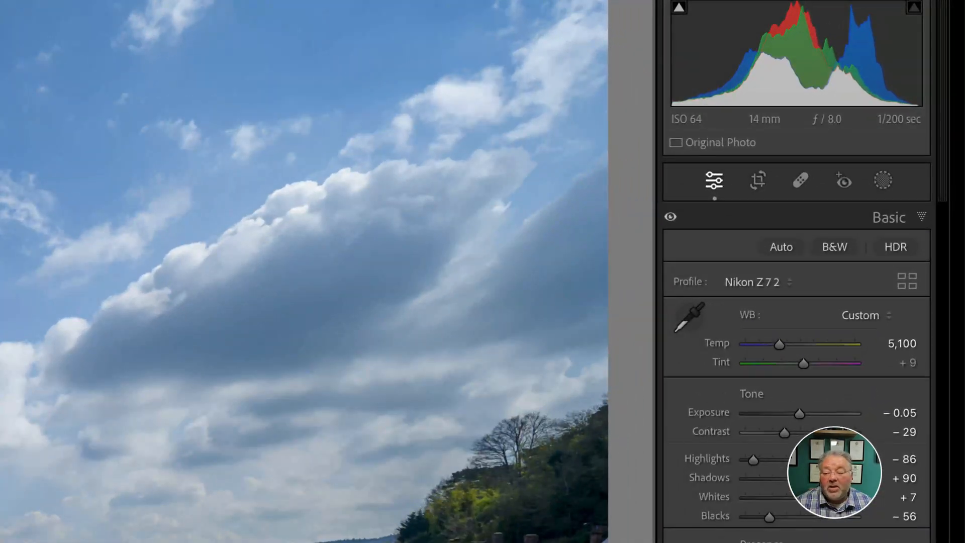
# Compare the photo with and without the Basic adjustments by switching them off and on
pyautogui.click(671, 218)
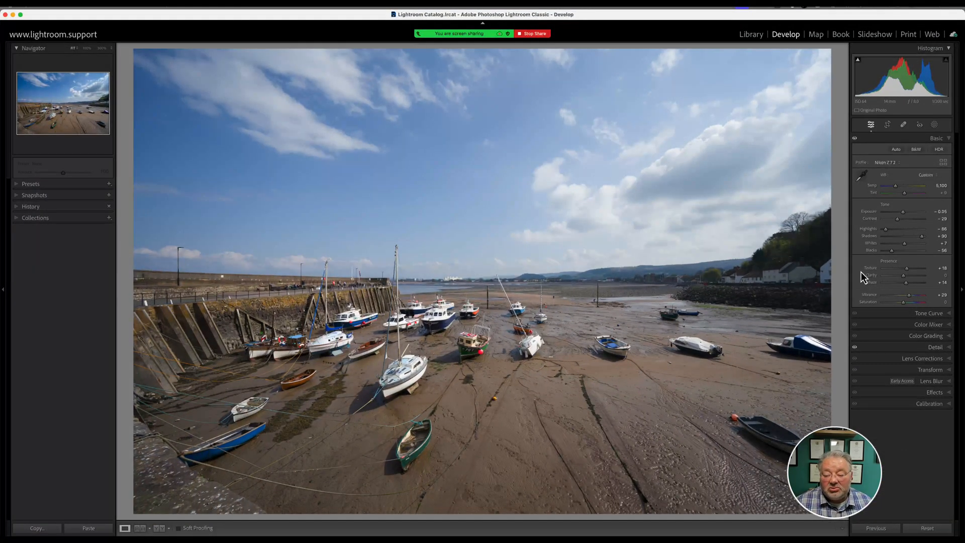
pyautogui.click(855, 138)
pyautogui.click(855, 139)
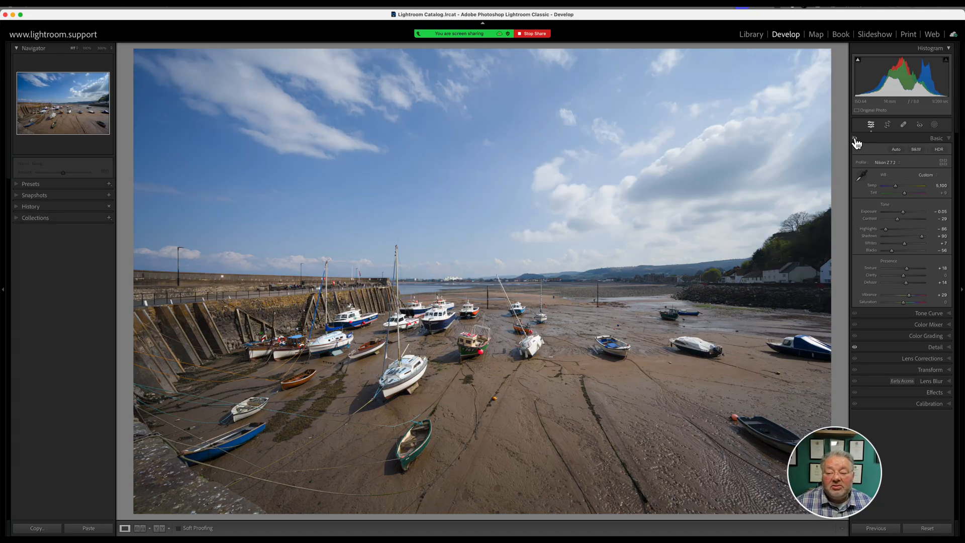
pyautogui.click(855, 139)
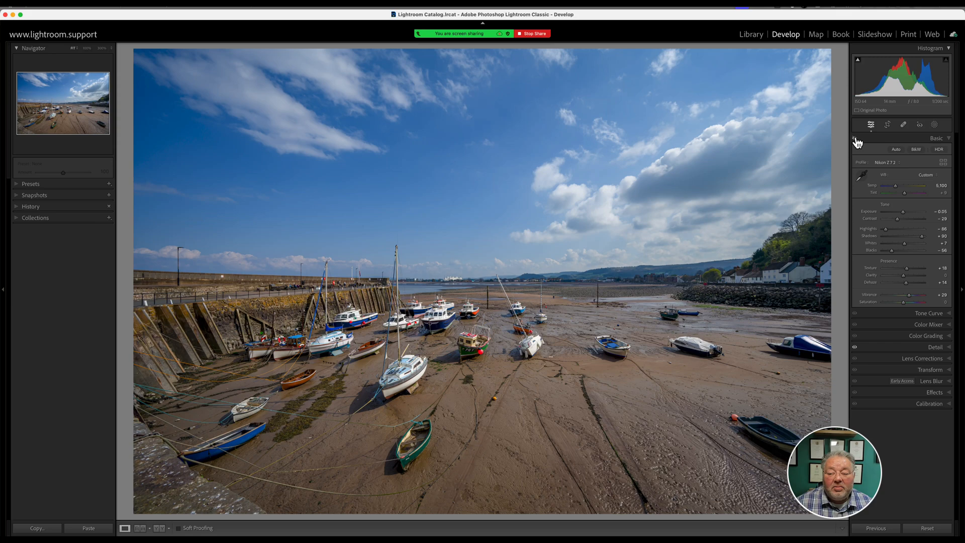
pyautogui.click(855, 139)
pyautogui.click(855, 139)
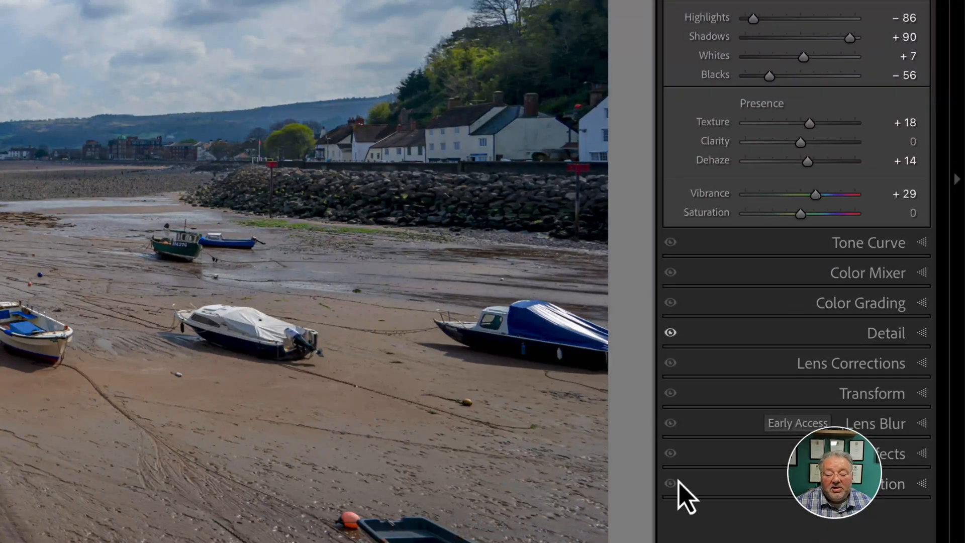
# Try lowering the tone curve's Lights to −14, reset them and return to the Basic adjustments
pyautogui.click(886, 247)
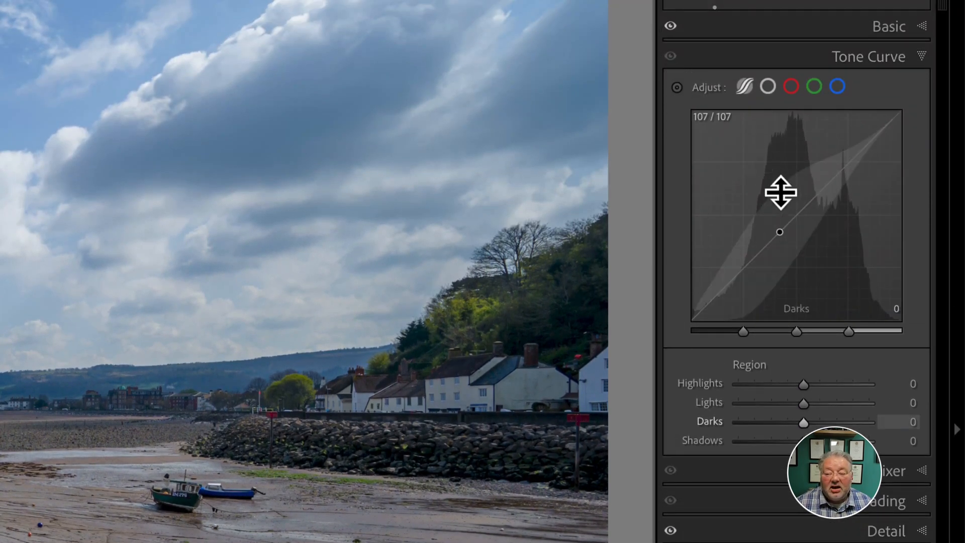
pyautogui.moveTo(794, 199)
pyautogui.mouseDown()
pyautogui.moveTo(804, 219)
pyautogui.moveTo(795, 213)
pyautogui.mouseUp()
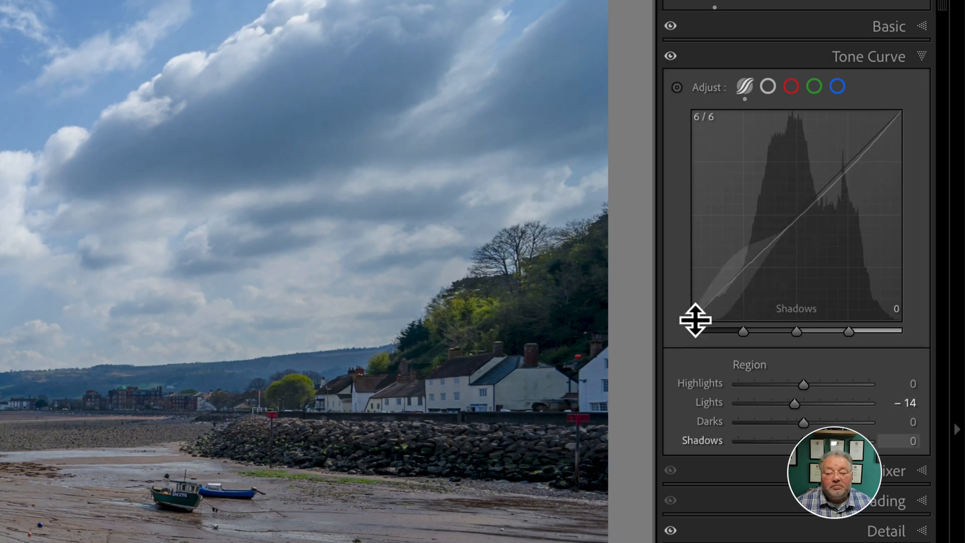
pyautogui.doubleClick(709, 403)
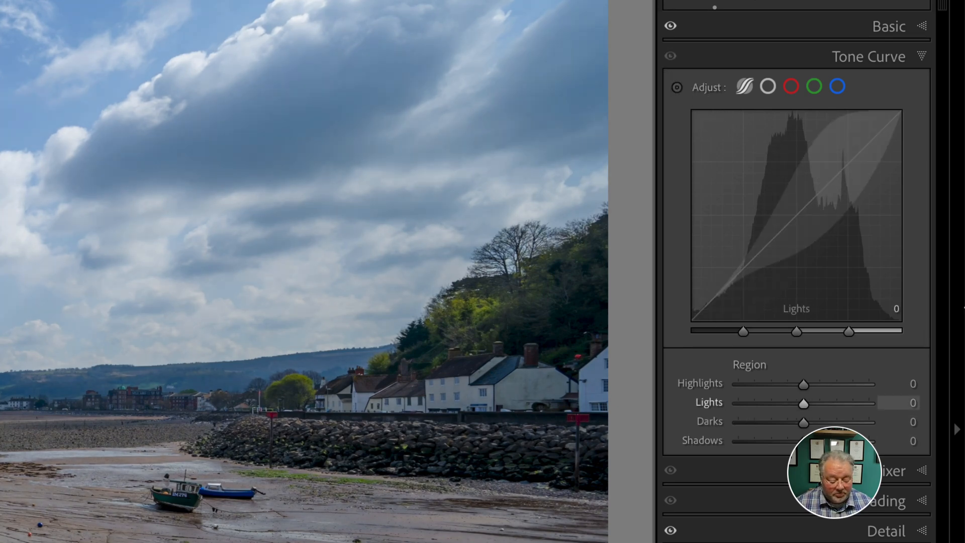
pyautogui.click(920, 56)
pyautogui.click(837, 32)
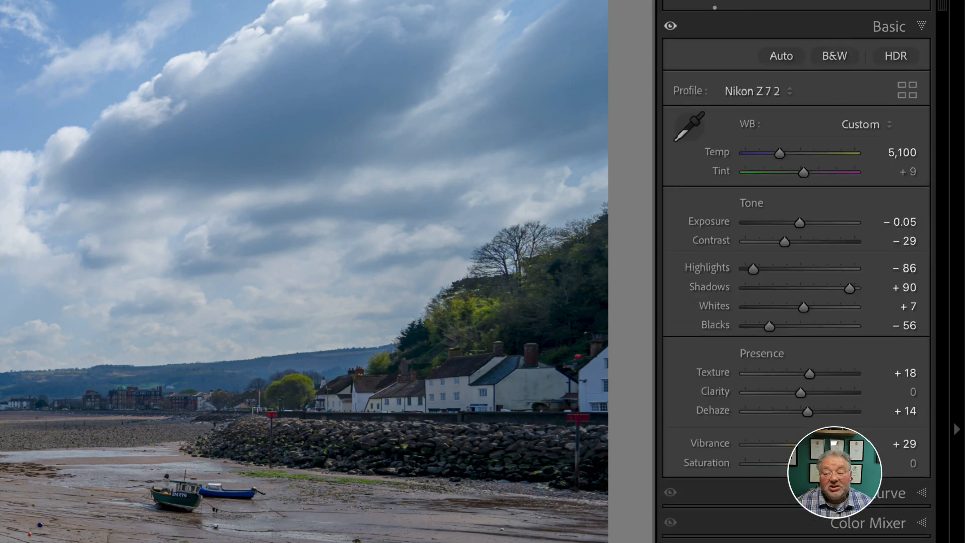
# Switch between the Tone Curve and Basic sections and examine the Solo Mode option, leaving it enabled
pyautogui.click(806, 497)
pyautogui.click(806, 31)
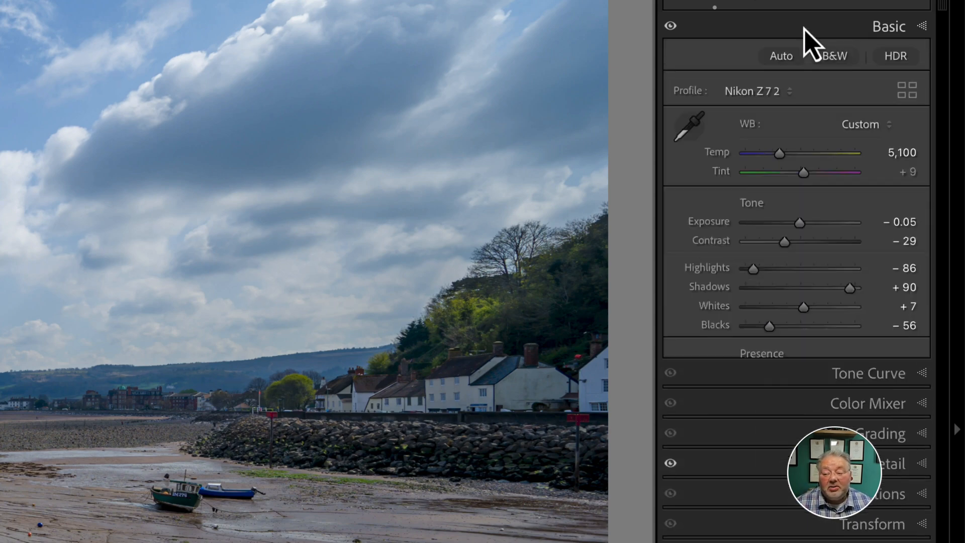
pyautogui.rightClick(790, 28)
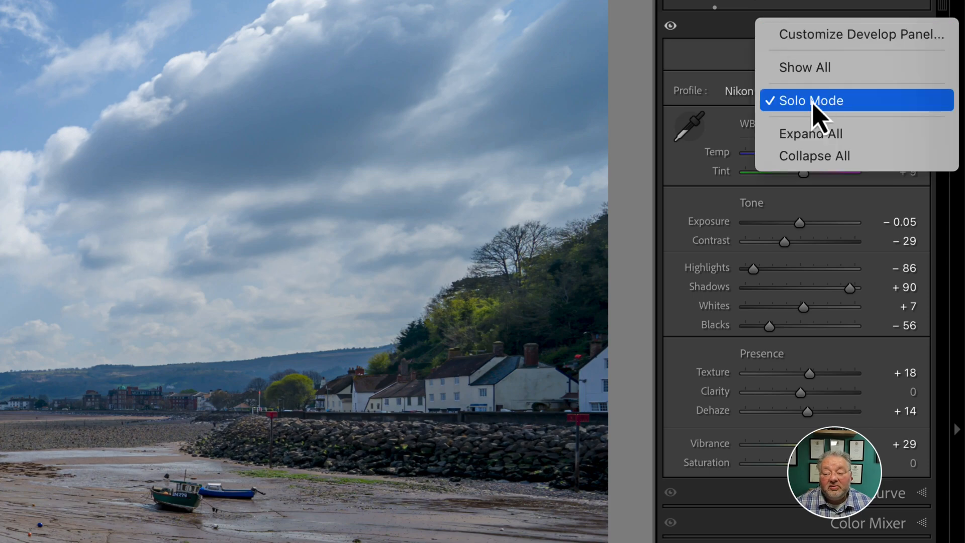
pyautogui.click(728, 37)
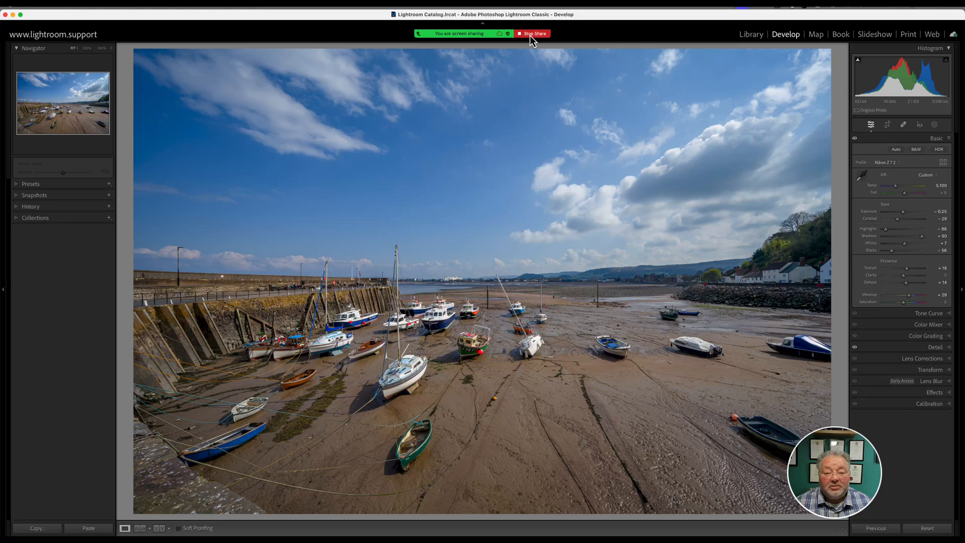
# Stop sharing the screen and return to the video meeting
pyautogui.click(454, 5)
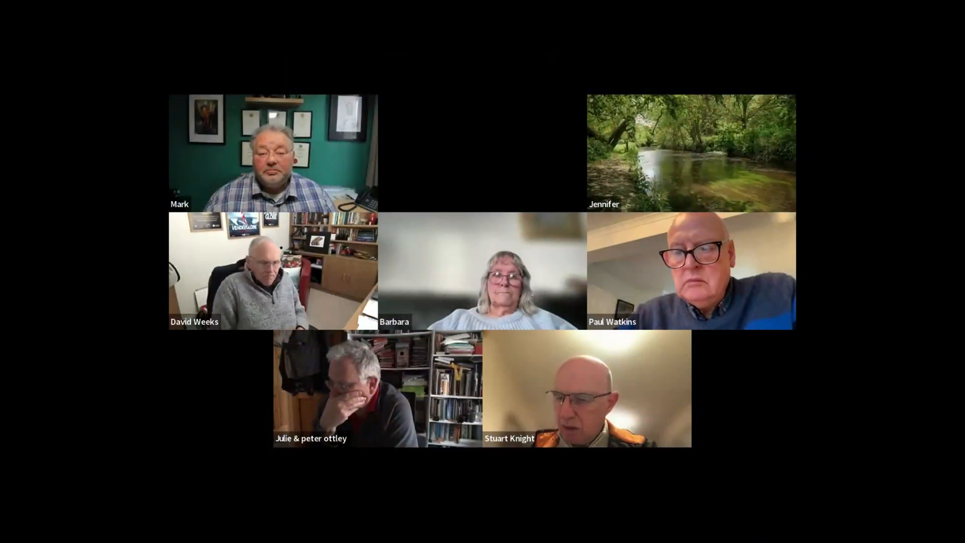